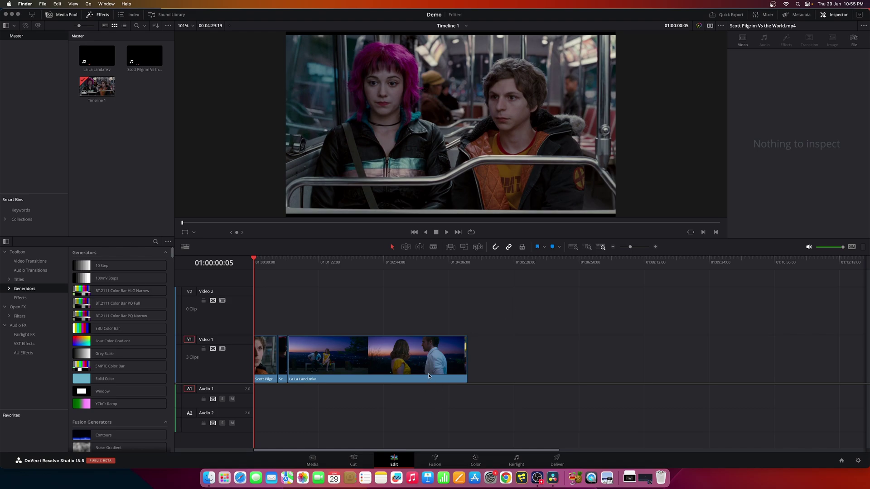
# Step: Switch to the Fusion page to see the clip's MediaIn1 to MediaOut1 graph
pyautogui.click(437, 460)
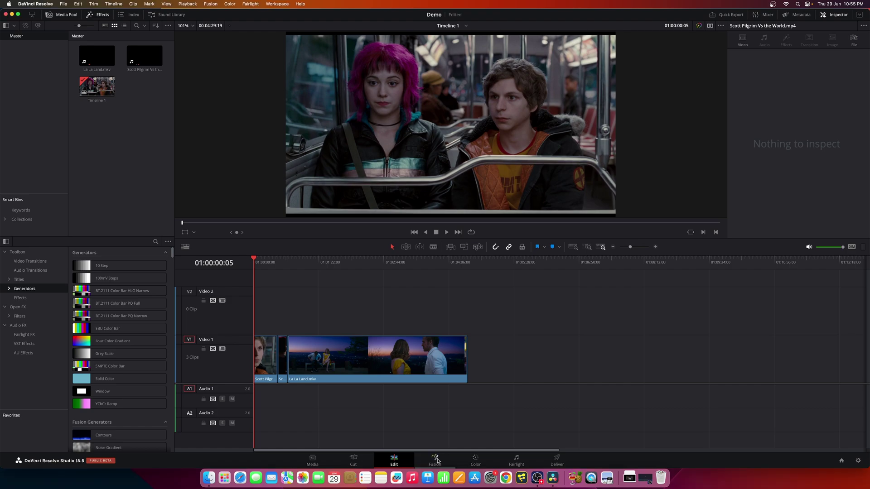
# Step: Pan the node graph and turn on dual viewers showing MediaIn1 and MediaOut1
pyautogui.moveTo(370, 357); pyautogui.dragTo(467, 368)
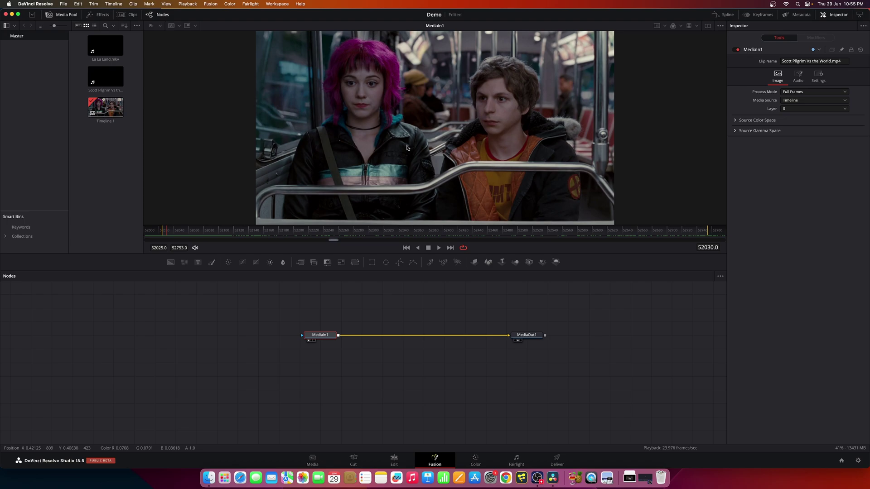
pyautogui.click(708, 27)
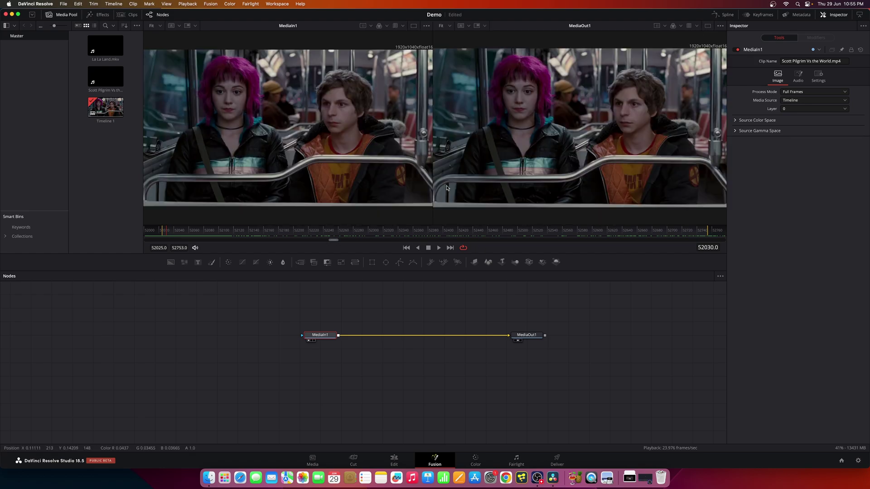
# Step: Switch the output viewer to a 3D Histogram and rotate the cube to inspect it
pyautogui.rightClick(557, 157)
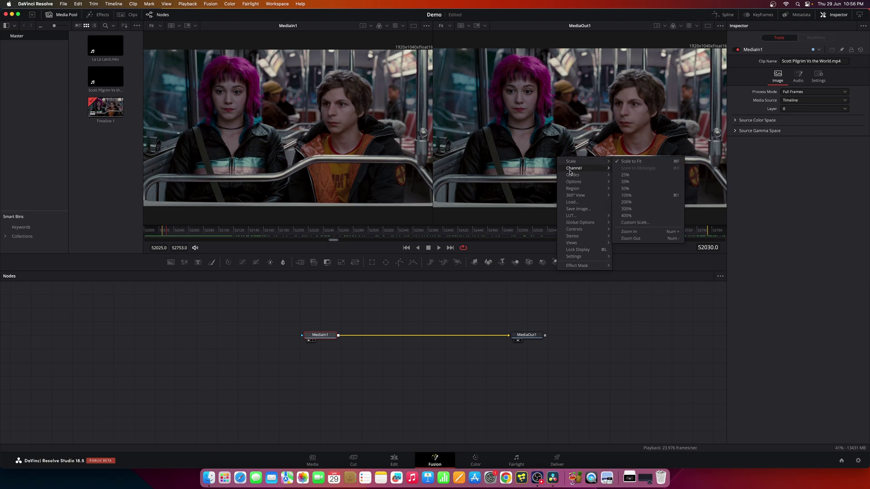
pyautogui.moveTo(596, 247)
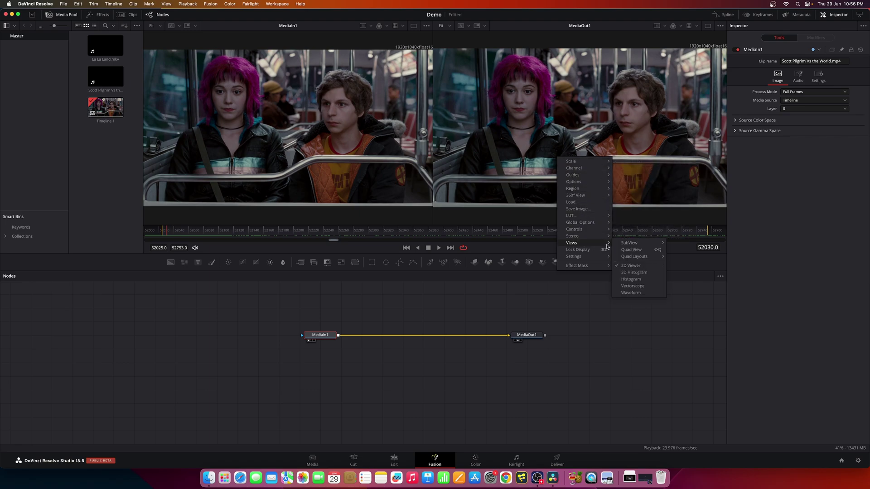
pyautogui.click(634, 272)
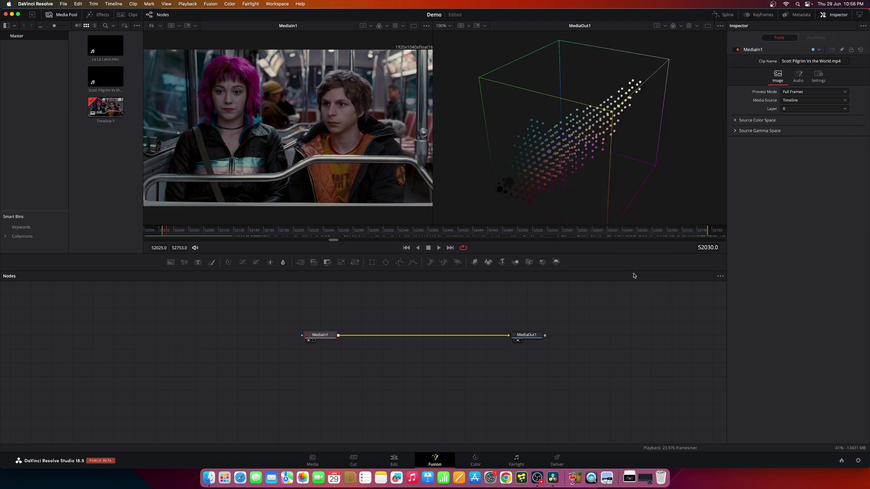
pyautogui.moveTo(598, 131); pyautogui.dragTo(536, 120)
pyautogui.rightClick(536, 120)
pyautogui.click(590, 108)
pyautogui.moveTo(590, 107); pyautogui.dragTo(569, 109)
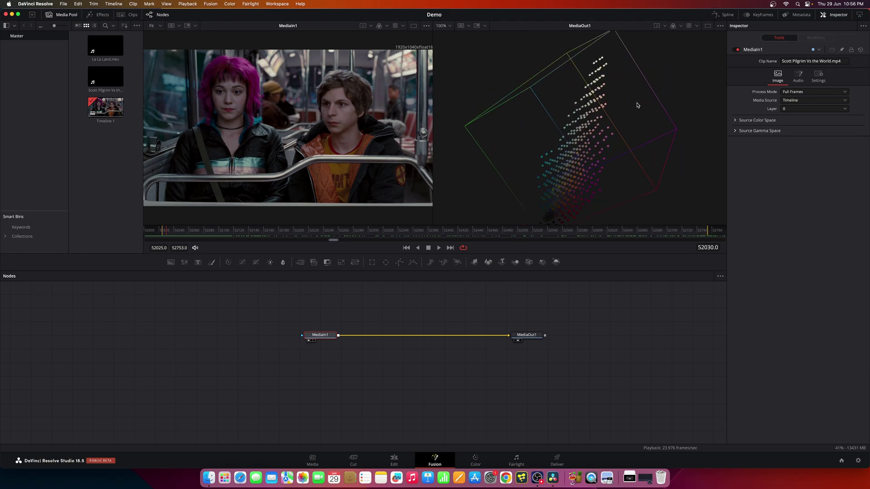
# Step: Set the 3D Histogram sampling to a finer ratio for a denser point cloud
pyautogui.rightClick(568, 109)
pyautogui.moveTo(602, 113)
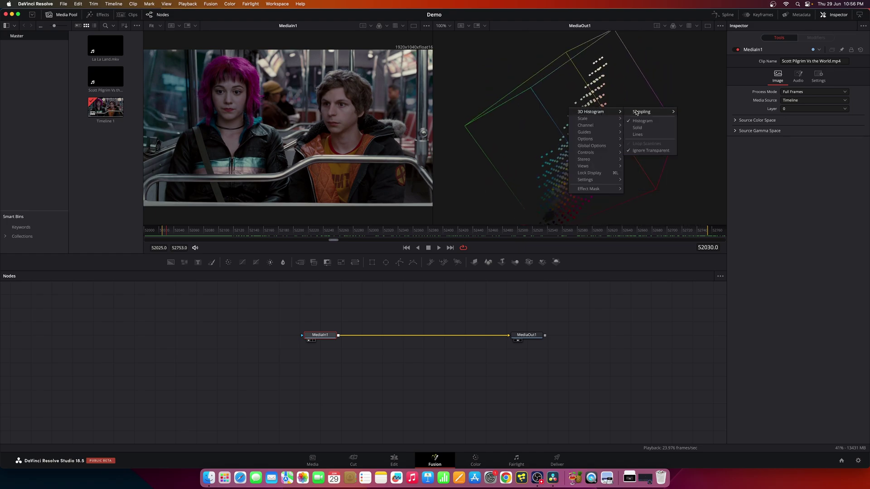
pyautogui.moveTo(643, 115)
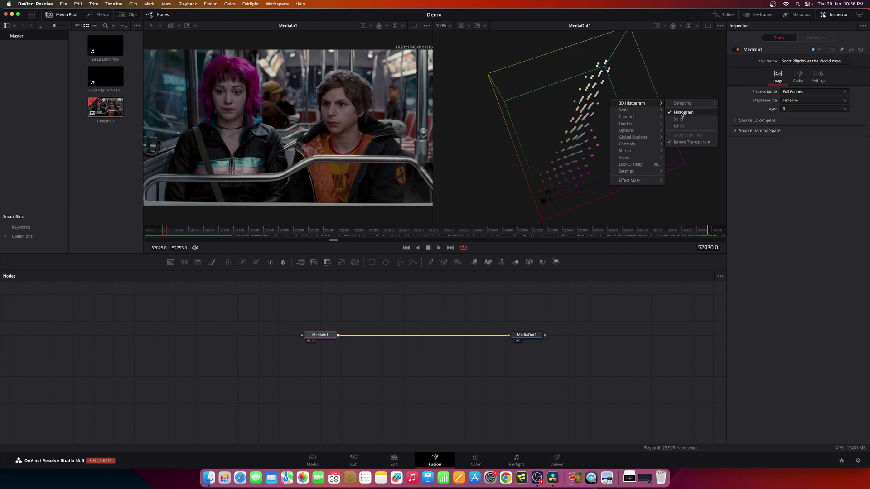
pyautogui.click(680, 119)
pyautogui.moveTo(681, 120); pyautogui.dragTo(515, 165)
# Step: Scrub the ruler to a later frame of the clip
pyautogui.rightClick(516, 164)
pyautogui.click(228, 236)
pyautogui.moveTo(228, 236); pyautogui.dragTo(597, 237)
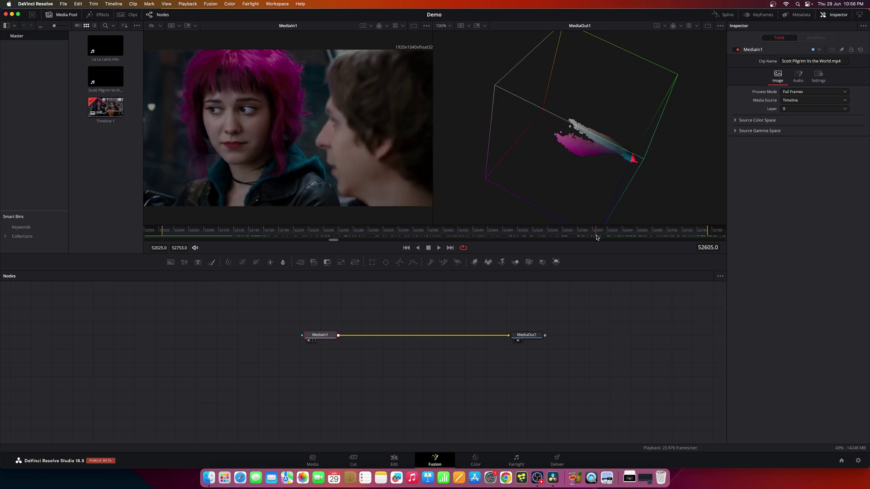
# Step: Draw the 3D Histogram as Lines and rotate it to a new angle
pyautogui.moveTo(591, 144); pyautogui.dragTo(616, 107)
pyautogui.rightClick(618, 101)
pyautogui.moveTo(663, 104)
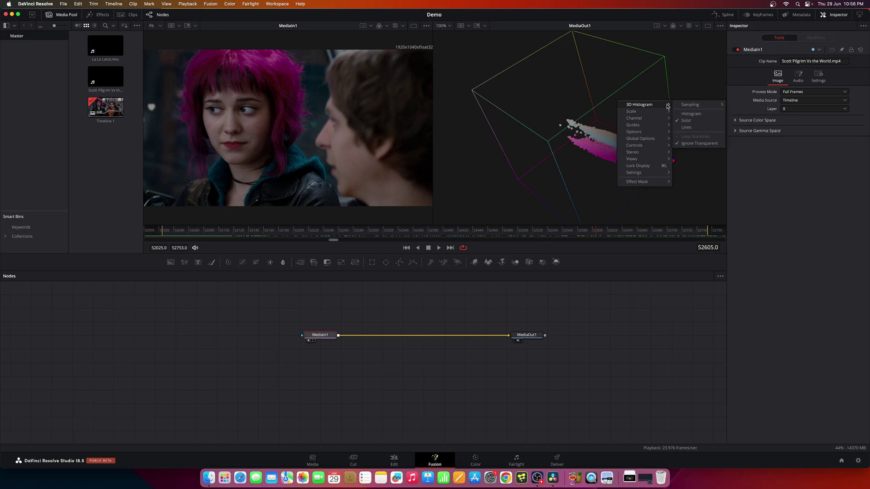
pyautogui.click(696, 128)
pyautogui.moveTo(695, 133); pyautogui.dragTo(548, 146)
# Step: Scrub to the close-up frame 52247
pyautogui.rightClick(548, 146)
pyautogui.click(394, 224)
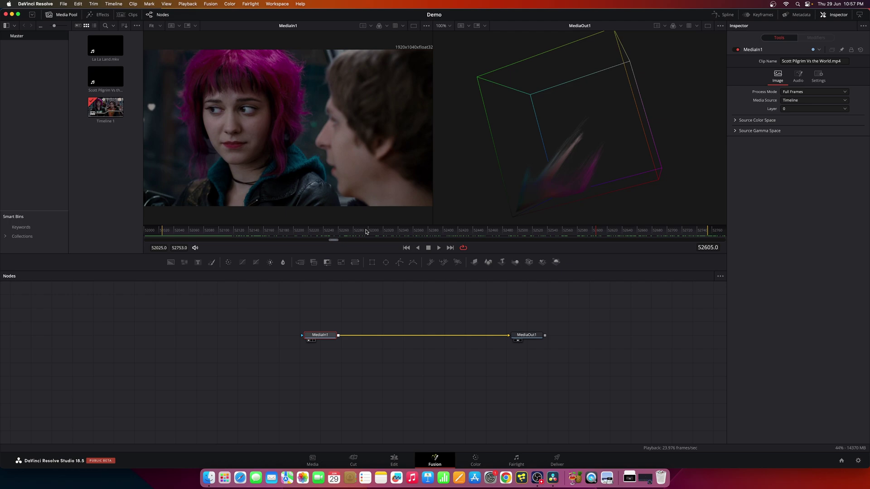
pyautogui.moveTo(344, 234)
pyautogui.mouseDown()
pyautogui.moveTo(228, 234)
pyautogui.moveTo(586, 241)
pyautogui.moveTo(329, 240)
pyautogui.mouseUp()
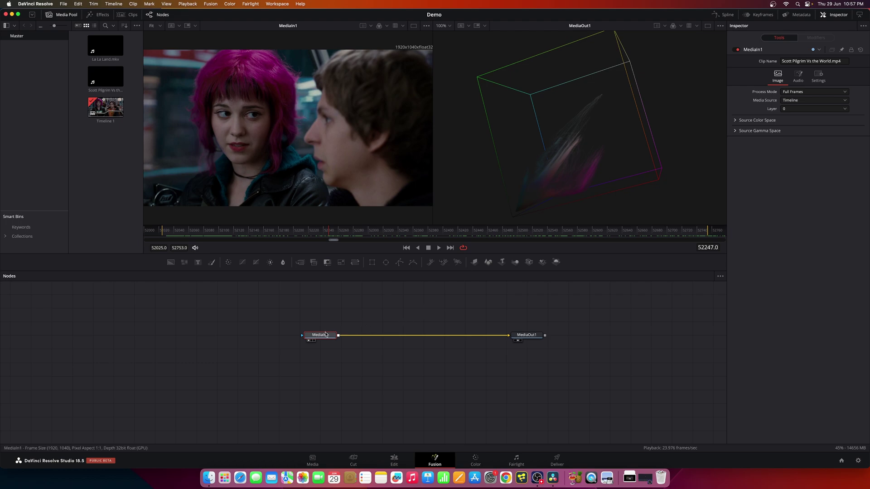
# Step: Add a DCTL node via the 'dctl' tool search and drop it onto the MediaIn1–MediaOut1 link
pyautogui.hotkey('shift', 'space')
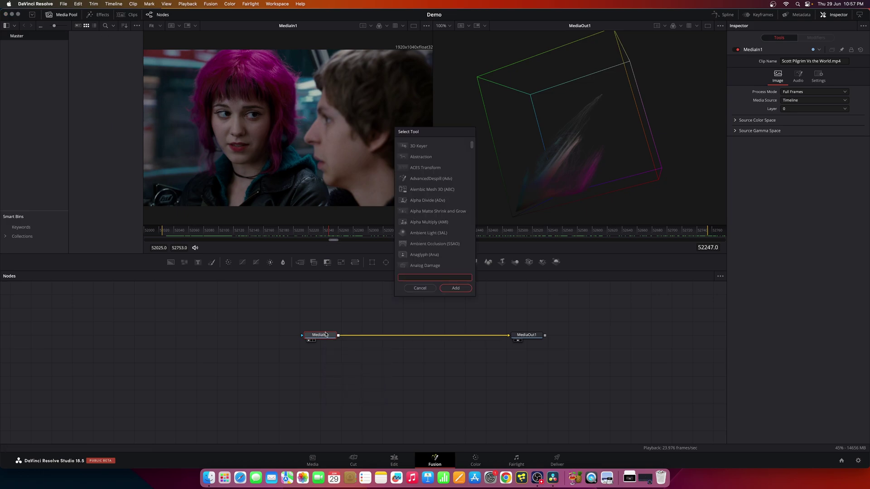
pyautogui.write('dctl')
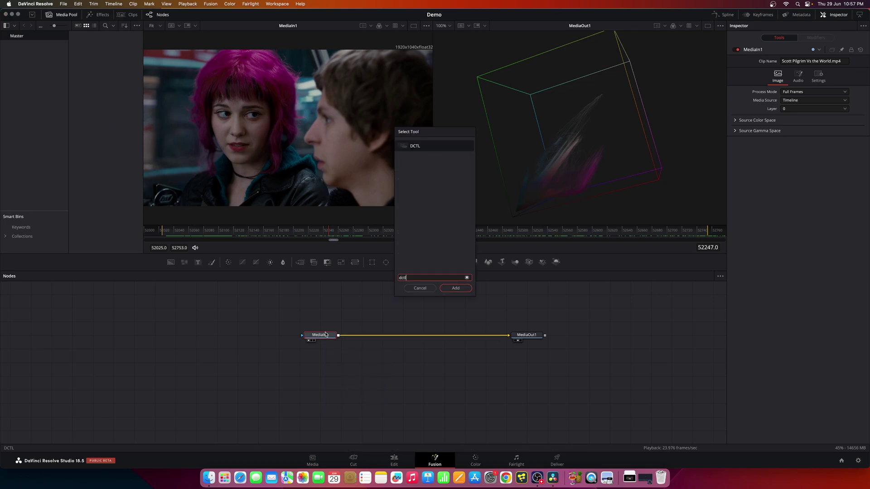
pyautogui.press('Return')
pyautogui.moveTo(351, 336); pyautogui.dragTo(411, 336)
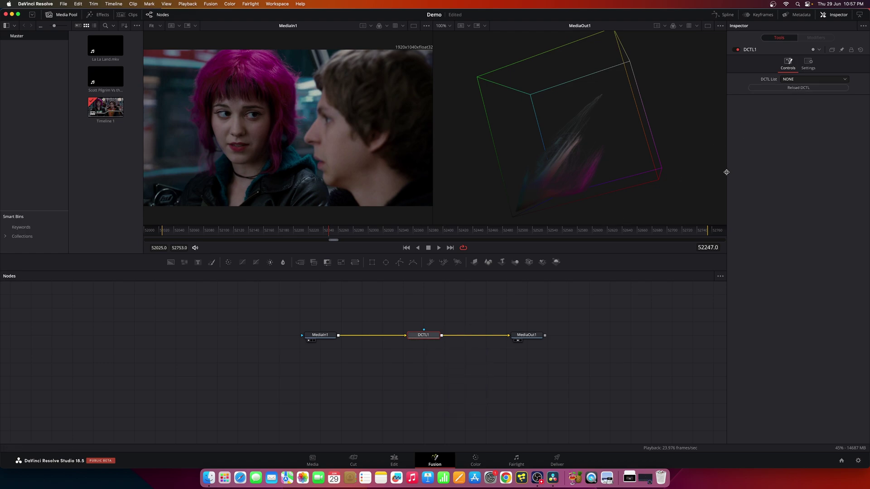
# Step: Load Nx ColorWarp into DCTL1, set Magenta Hue Warp to -1.12, and save the project
pyautogui.click(793, 79)
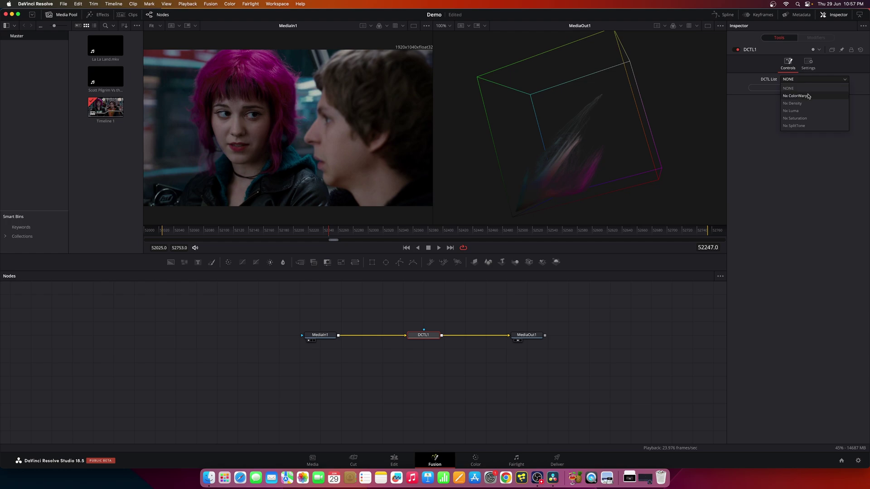
pyautogui.click(804, 96)
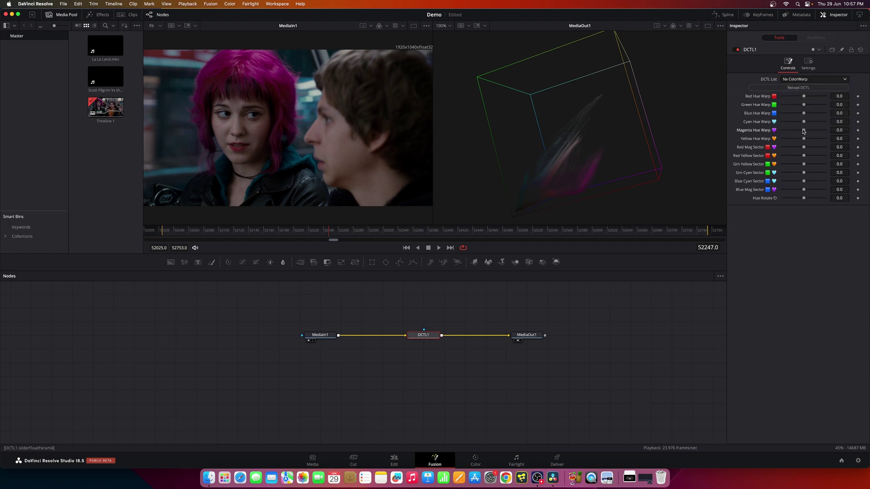
pyautogui.moveTo(804, 131); pyautogui.dragTo(799, 131)
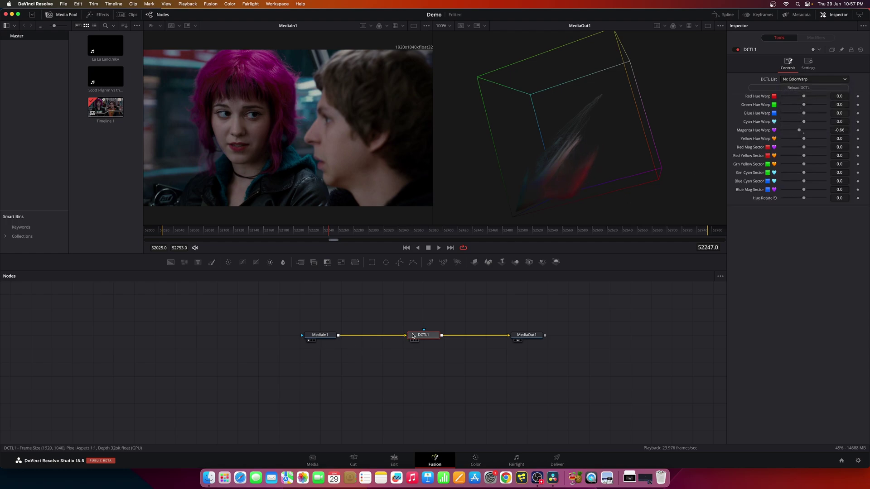
pyautogui.press('1')
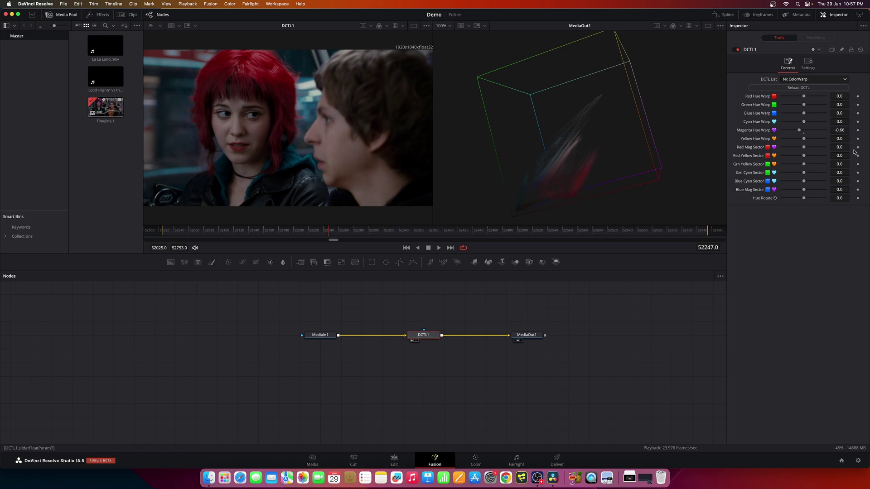
pyautogui.moveTo(799, 131)
pyautogui.mouseDown()
pyautogui.moveTo(821, 132)
pyautogui.moveTo(798, 138)
pyautogui.mouseUp()
pyautogui.press('super+s')
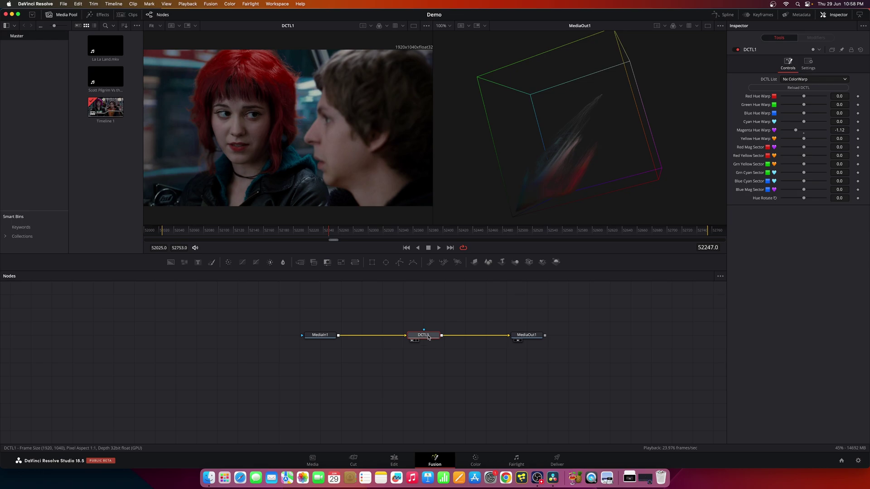
# Step: Paste an instanced DCTL1 below the original and reconnect MediaOut1 to DCTL1's output
pyautogui.hotkey('ctrl', 'shift', 'v')
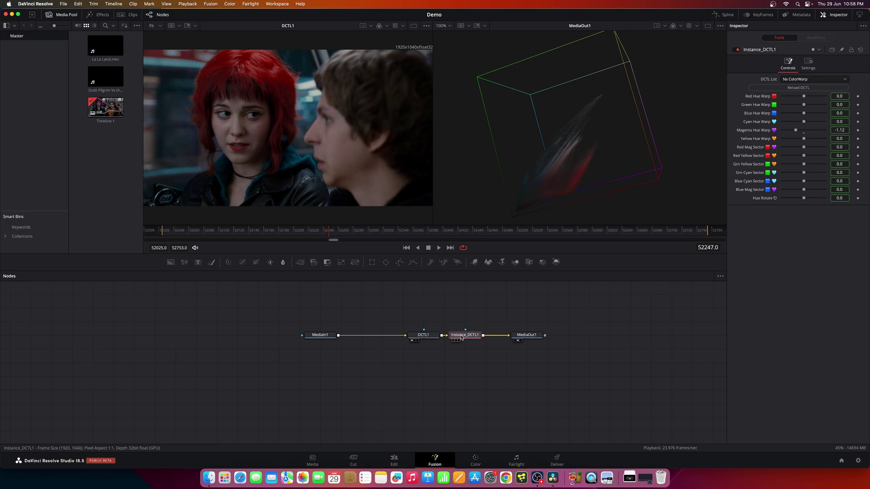
pyautogui.moveTo(454, 336); pyautogui.dragTo(409, 378)
pyautogui.click(431, 371)
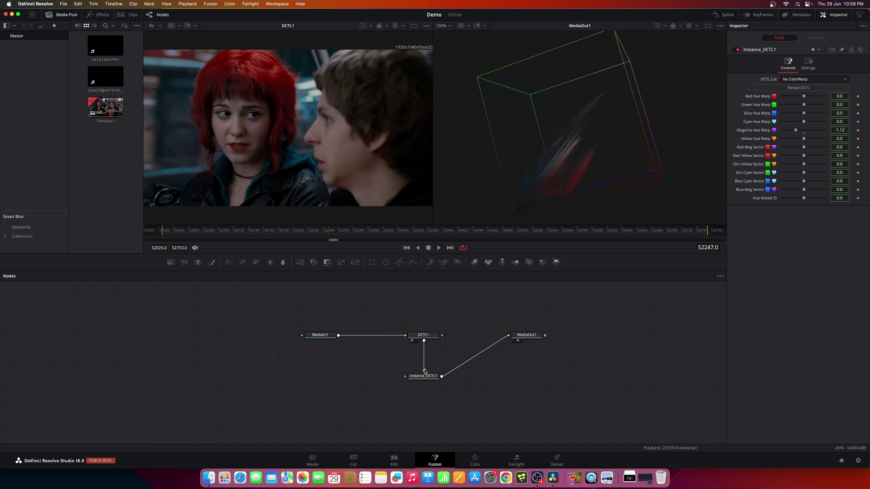
pyautogui.moveTo(441, 336); pyautogui.dragTo(508, 336)
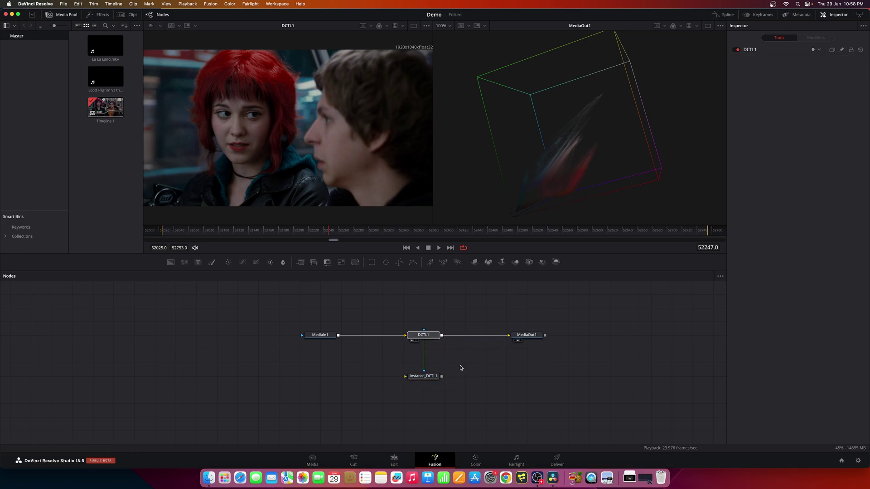
pyautogui.click(421, 376)
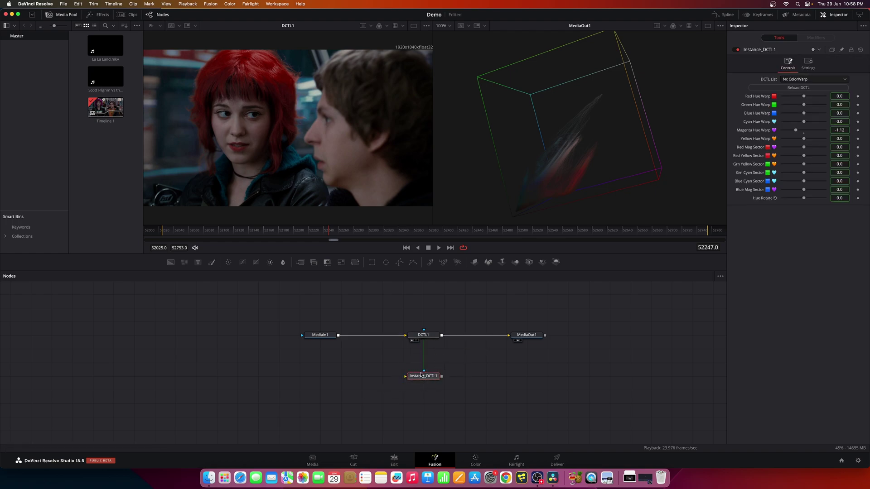
pyautogui.click(324, 386)
# Step: Add a LUT Cube Creator node and connect it into Instance_DCTL1's input
pyautogui.hotkey('shift', 'space')
pyautogui.write('lu')
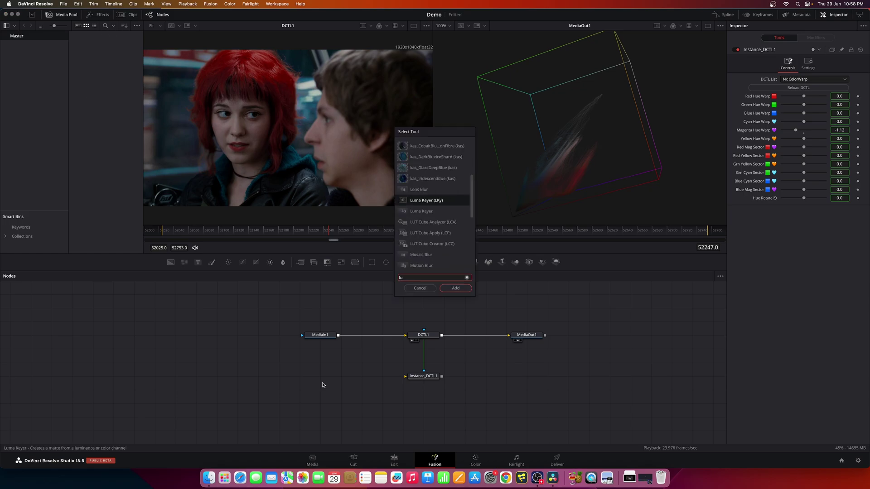
pyautogui.write('t')
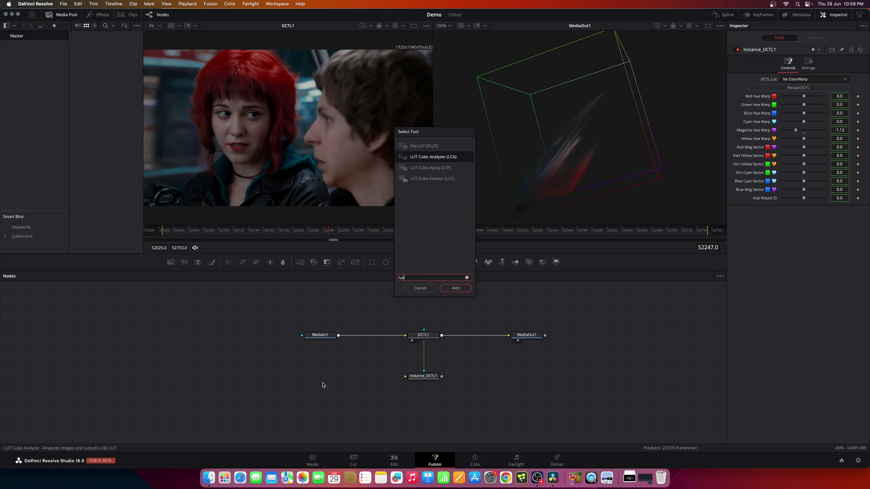
pyautogui.press('Down')
pyautogui.press('Down')
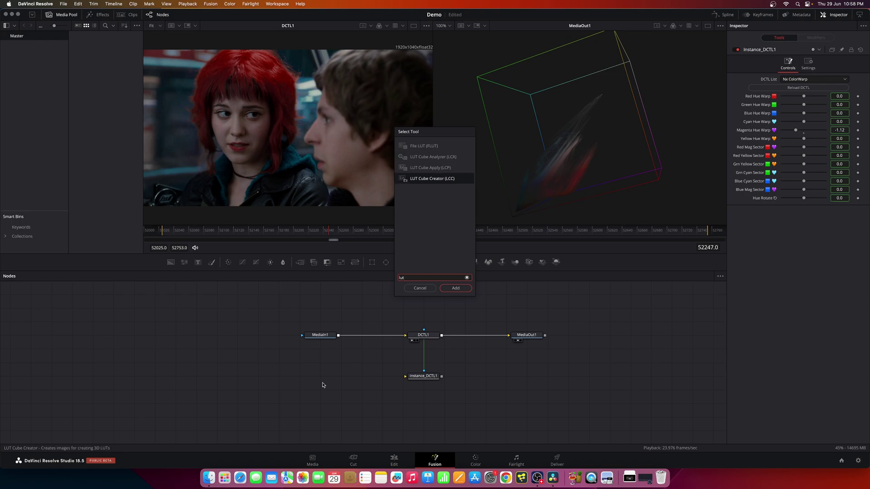
pyautogui.press('Return')
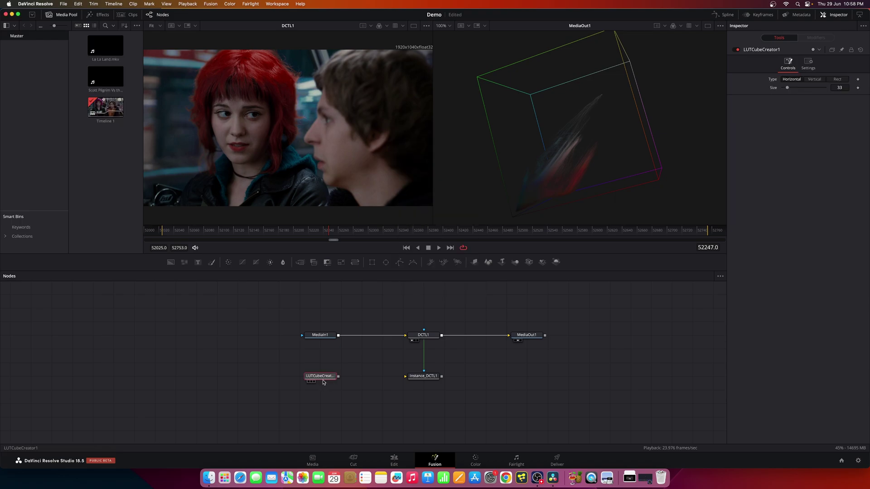
pyautogui.moveTo(339, 376); pyautogui.dragTo(413, 379)
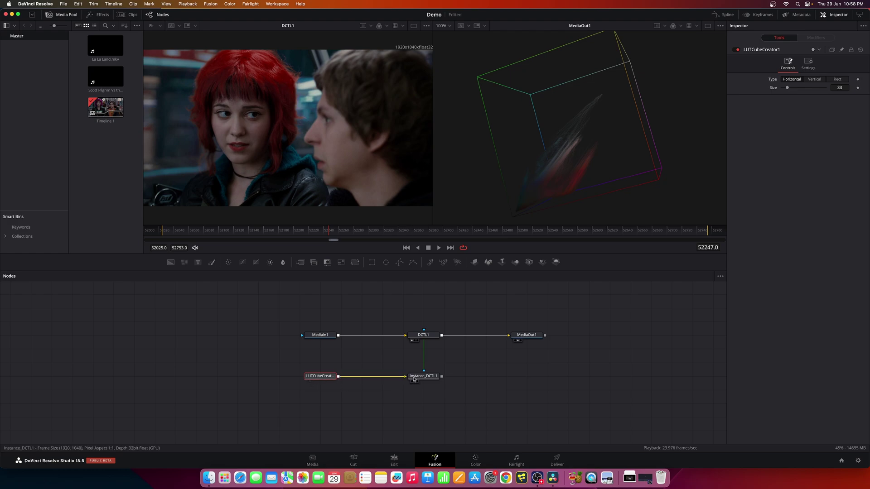
# Step: With Instance_DCTL1 selected, add a LUT Cube Analyzer node after it
pyautogui.click(431, 336)
pyautogui.click(437, 378)
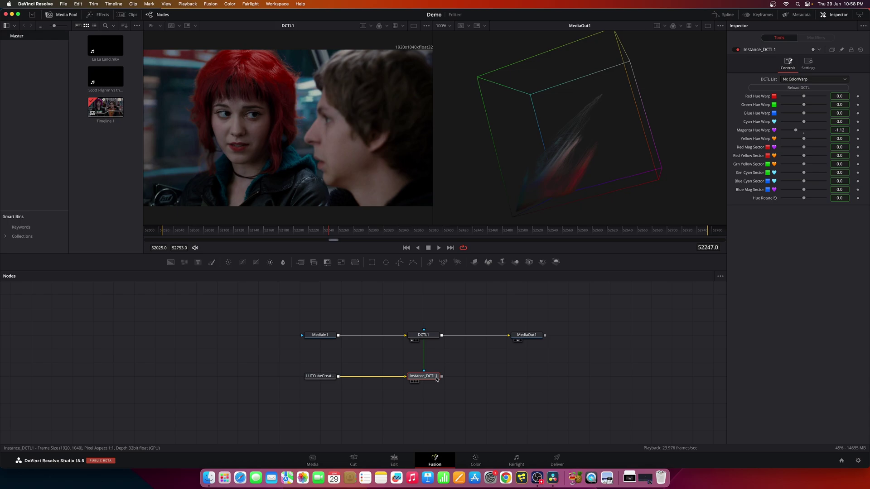
pyautogui.hotkey('shift', 'space')
pyautogui.write('lut')
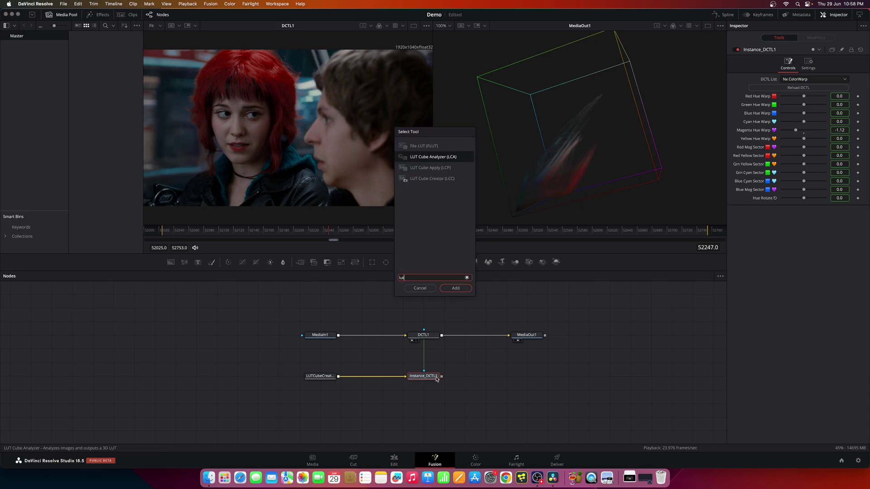
pyautogui.press('Return')
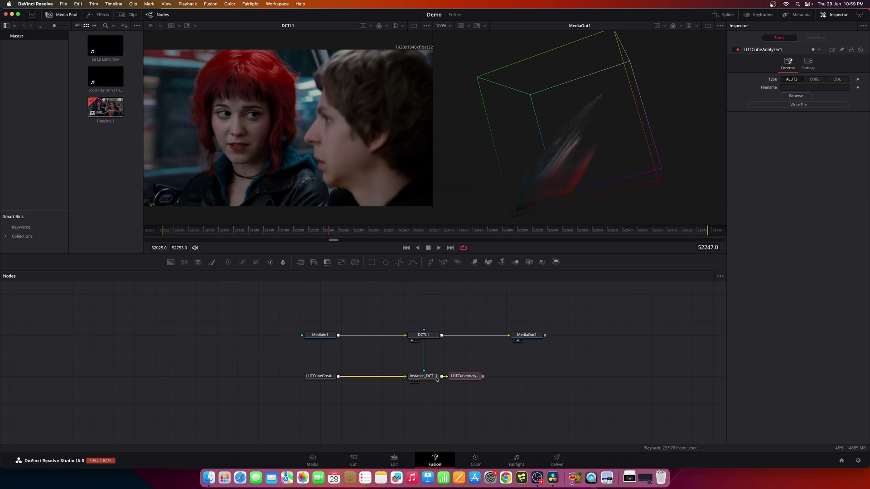
# Step: Show LUTCubeAnalyzer1 in the right viewer as a 3D Histogram and rotate it
pyautogui.moveTo(467, 377); pyautogui.dragTo(601, 169)
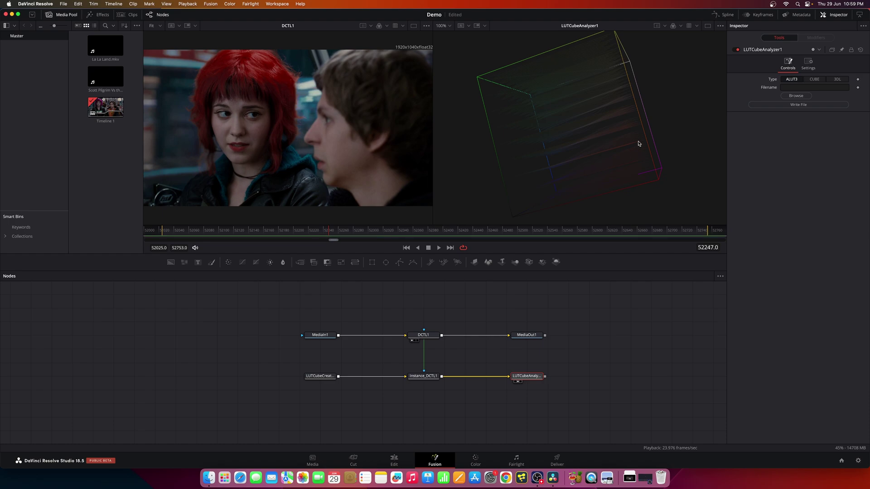
pyautogui.moveTo(639, 144); pyautogui.dragTo(604, 194)
pyautogui.rightClick(632, 111)
pyautogui.moveTo(669, 115)
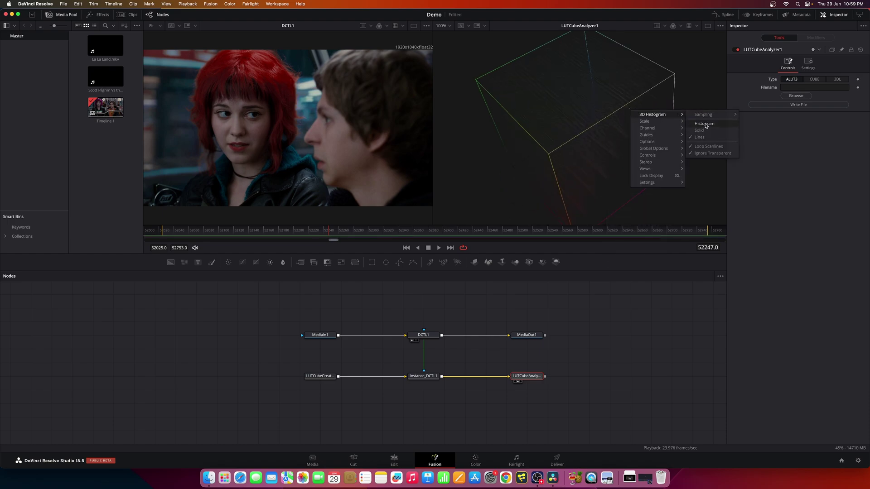
pyautogui.click(705, 123)
pyautogui.moveTo(669, 136); pyautogui.dragTo(486, 221)
# Step: View LUTCubeCreator1's colour cube in the right viewer and rotate it
pyautogui.press('2')
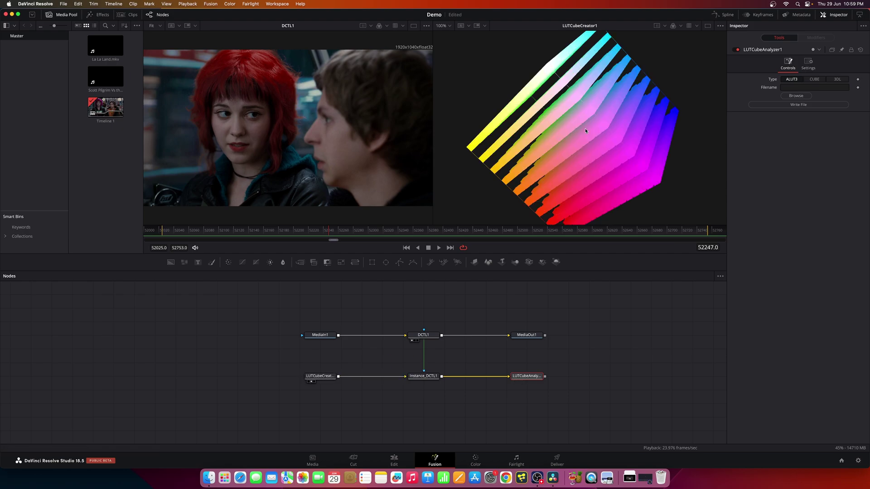
pyautogui.moveTo(575, 131); pyautogui.dragTo(588, 150)
pyautogui.rightClick(588, 151)
pyautogui.click(428, 338)
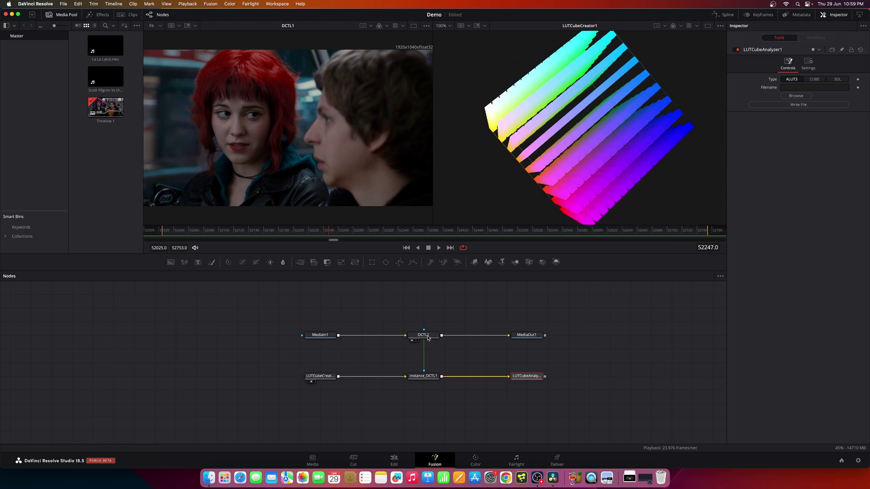
# Step: Compare DCTL1 and Instance_DCTL1, then view LUTCubeAnalyzer1's point cloud again
pyautogui.click(429, 336)
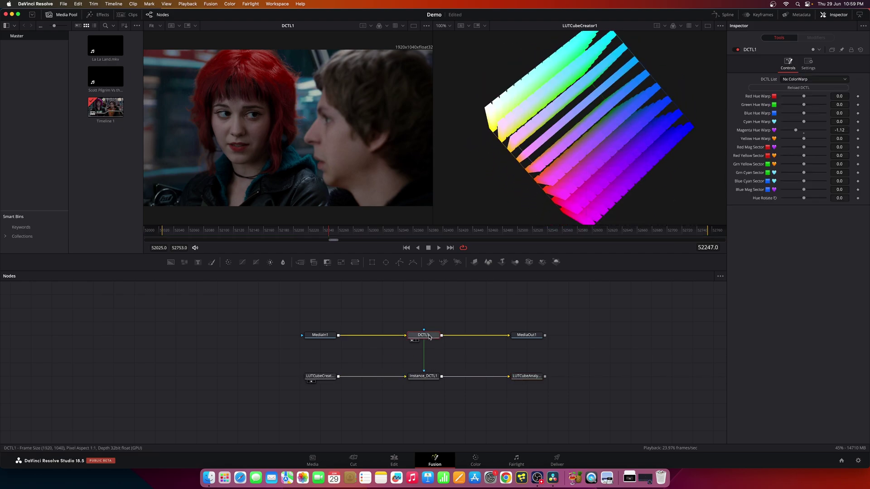
pyautogui.click(433, 378)
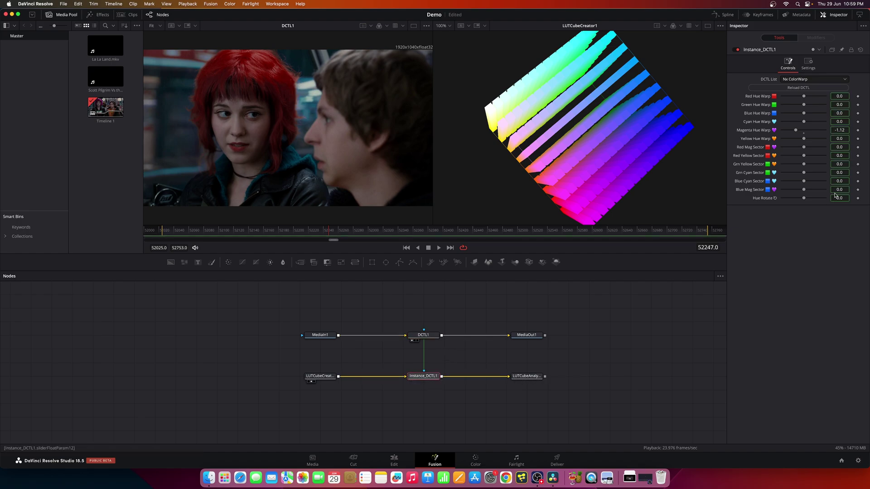
pyautogui.click(427, 338)
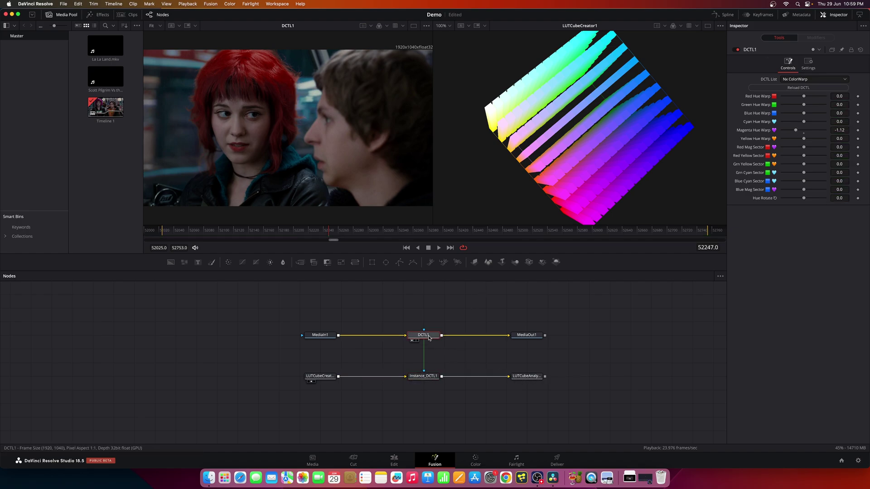
pyautogui.click(427, 379)
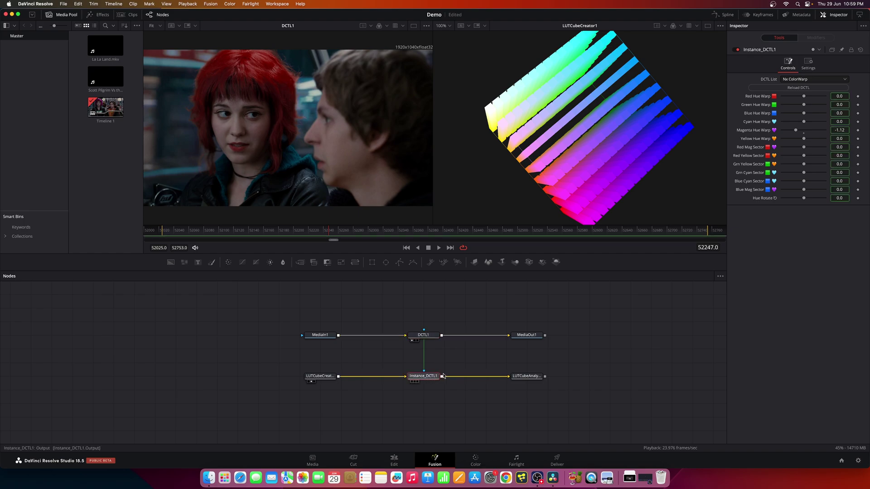
pyautogui.click(530, 379)
pyautogui.press('2')
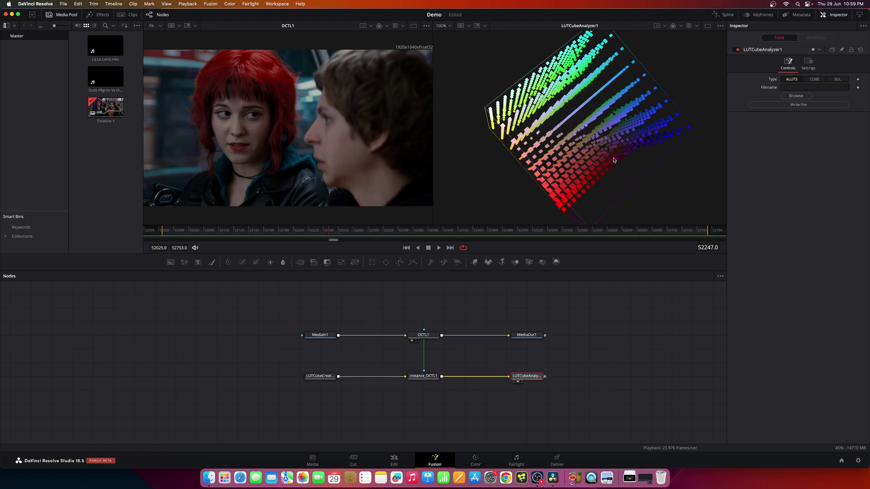
pyautogui.moveTo(615, 161); pyautogui.dragTo(591, 166)
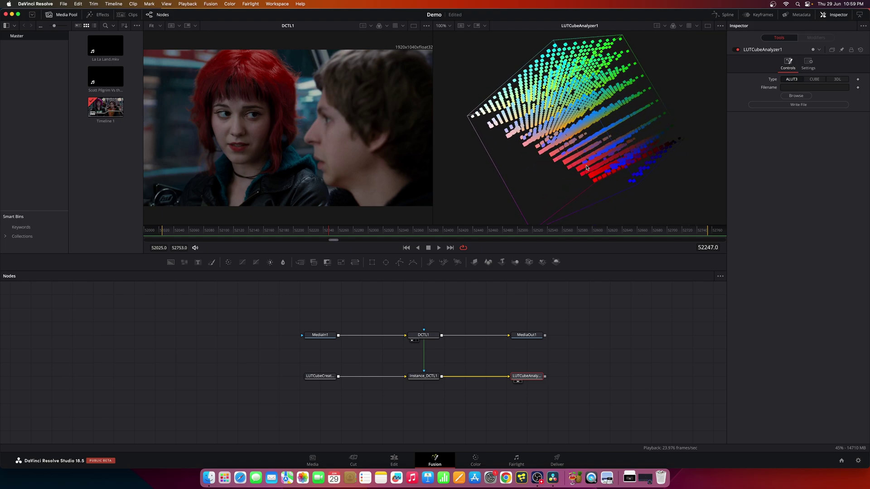
pyautogui.rightClick(591, 166)
pyautogui.click(634, 118)
# Step: Set LUTCubeCreator1's pattern Type to Rect and its cube size to 34
pyautogui.click(318, 379)
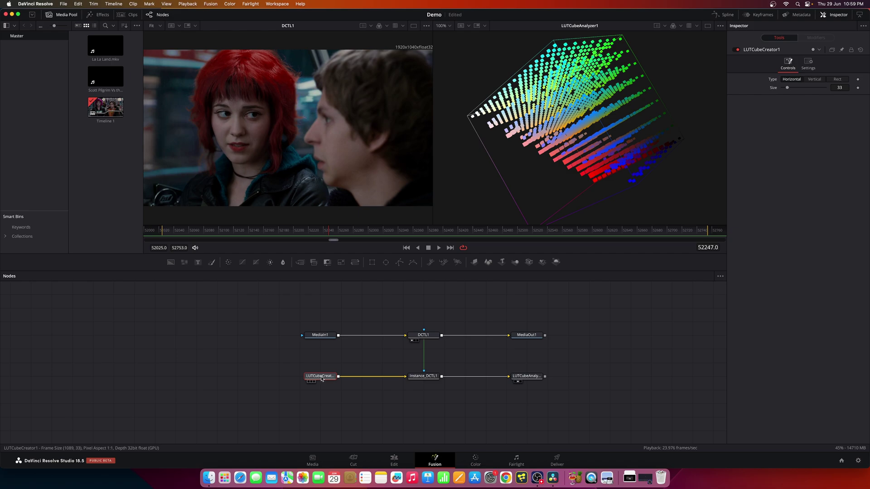
pyautogui.click(814, 82)
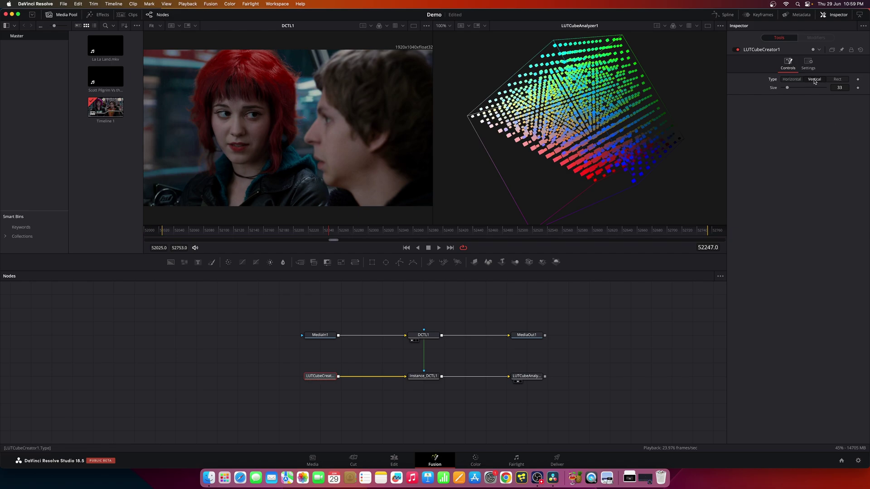
pyautogui.click(794, 82)
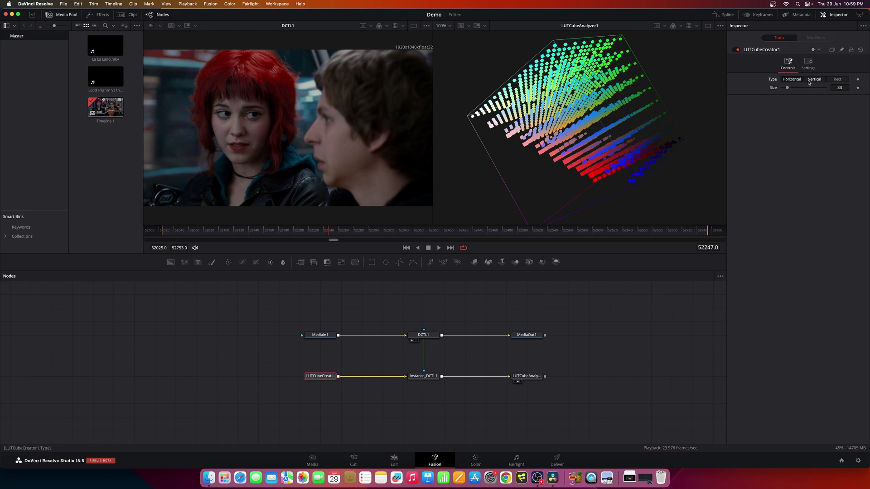
pyautogui.click(838, 80)
pyautogui.moveTo(788, 88)
pyautogui.mouseDown()
pyautogui.moveTo(835, 90)
pyautogui.moveTo(787, 93)
pyautogui.mouseUp()
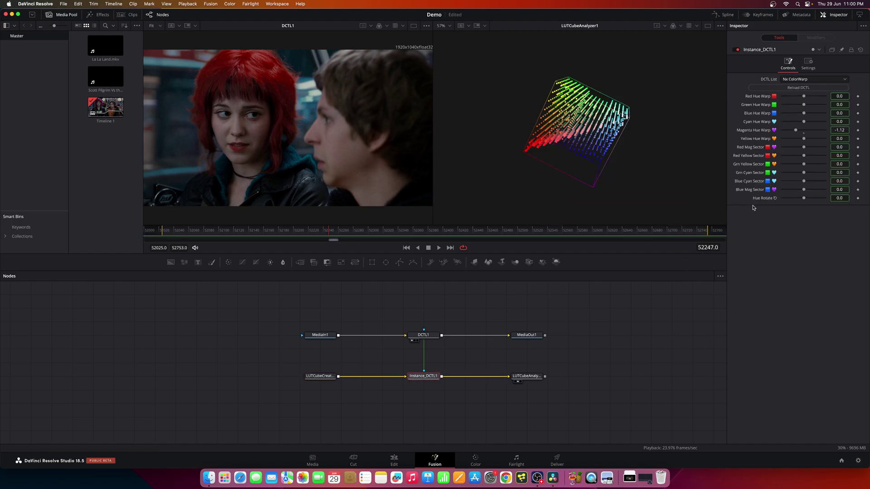
# Step: Reset Instance_DCTL1's Red, Magenta and Blue Hue Warp values to zero
pyautogui.moveTo(805, 98); pyautogui.dragTo(801, 100)
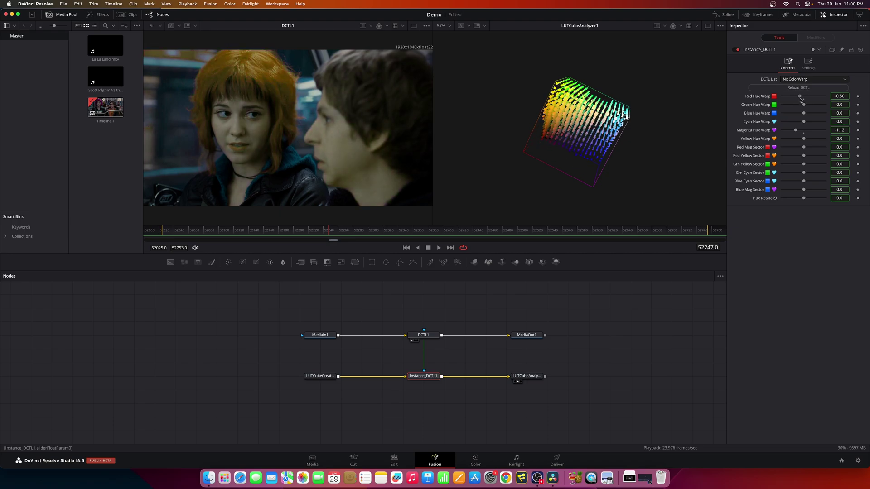
pyautogui.doubleClick(766, 99)
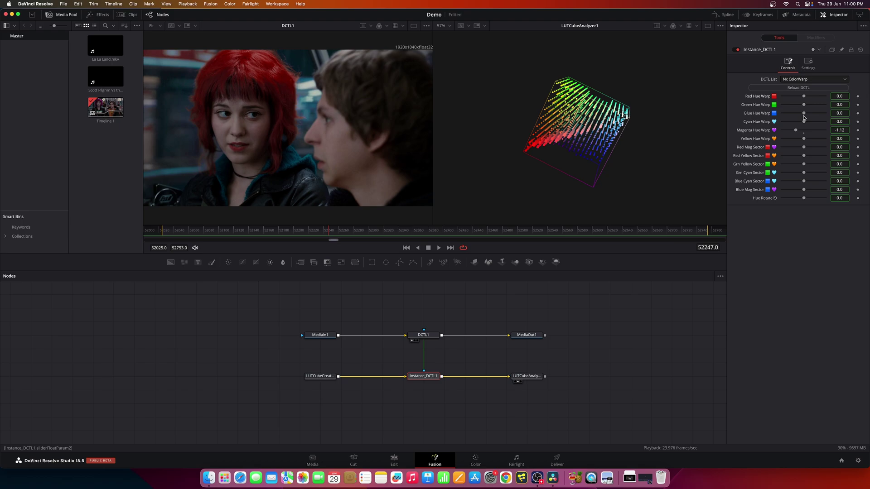
pyautogui.doubleClick(765, 131)
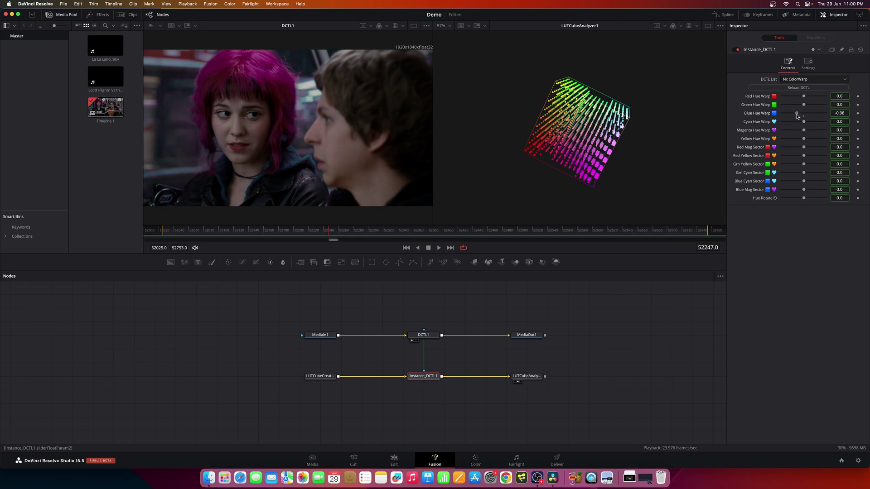
pyautogui.moveTo(797, 115); pyautogui.dragTo(798, 116)
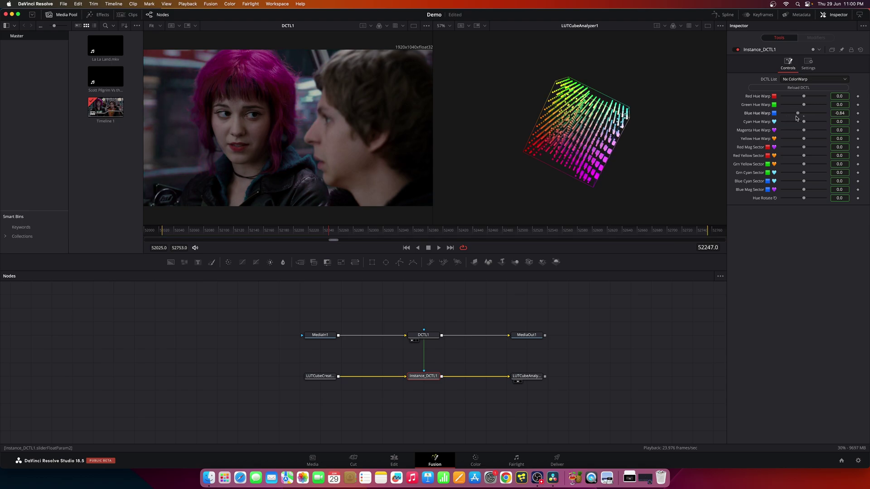
pyautogui.doubleClick(754, 116)
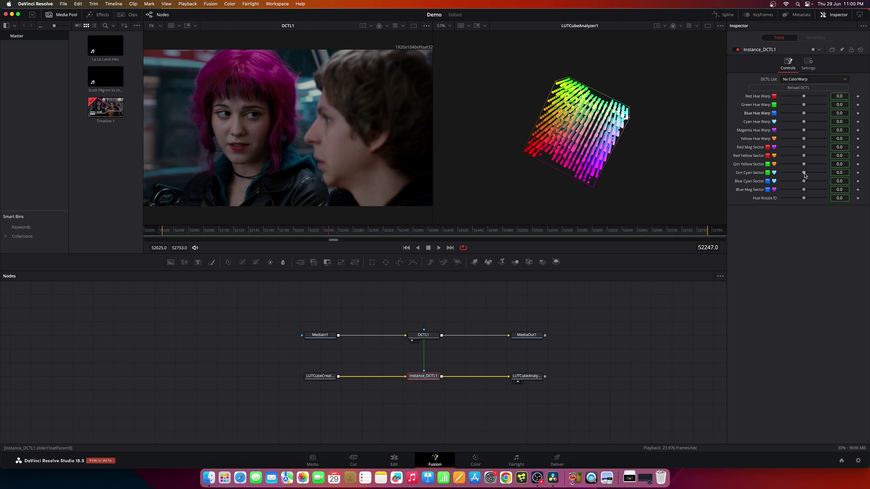
# Step: Return Grn Cyan Sector to zero and push Blue Cyan Sector strongly negative
pyautogui.moveTo(810, 175); pyautogui.dragTo(804, 175)
pyautogui.moveTo(689, 179); pyautogui.dragTo(611, 188)
pyautogui.rightClick(612, 187)
pyautogui.click(795, 194)
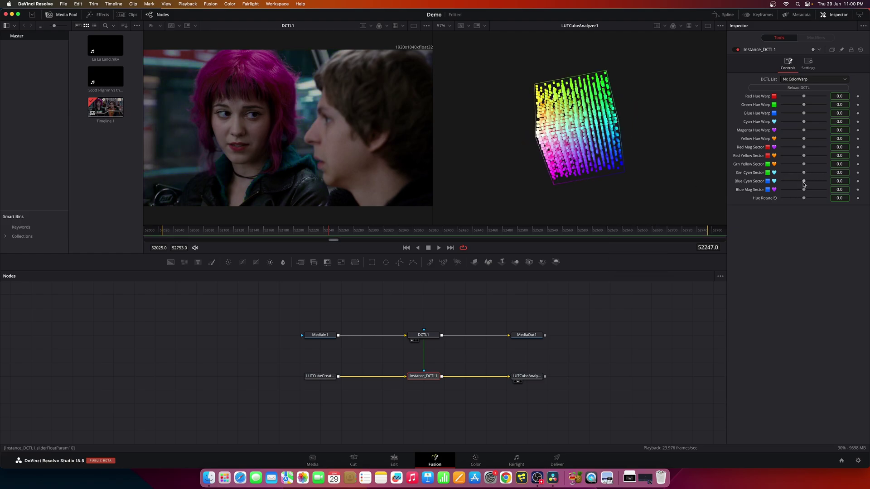
pyautogui.moveTo(804, 182)
pyautogui.mouseDown()
pyautogui.moveTo(820, 182)
pyautogui.moveTo(791, 186)
pyautogui.moveTo(814, 184)
pyautogui.moveTo(804, 182)
pyautogui.mouseUp()
# Step: Return to the Edit page and drag 'Ehrling - Dance With Me.wav' from For Tutorial onto Audio 1
pyautogui.click(395, 459)
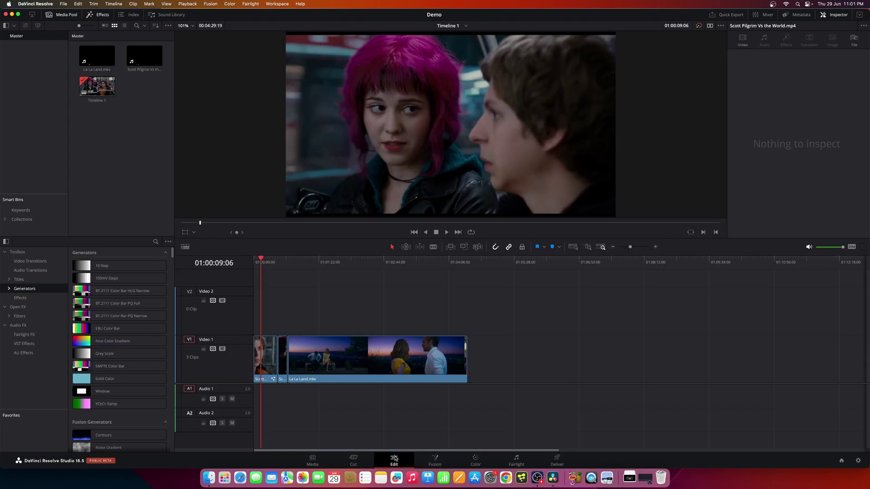
pyautogui.click(208, 478)
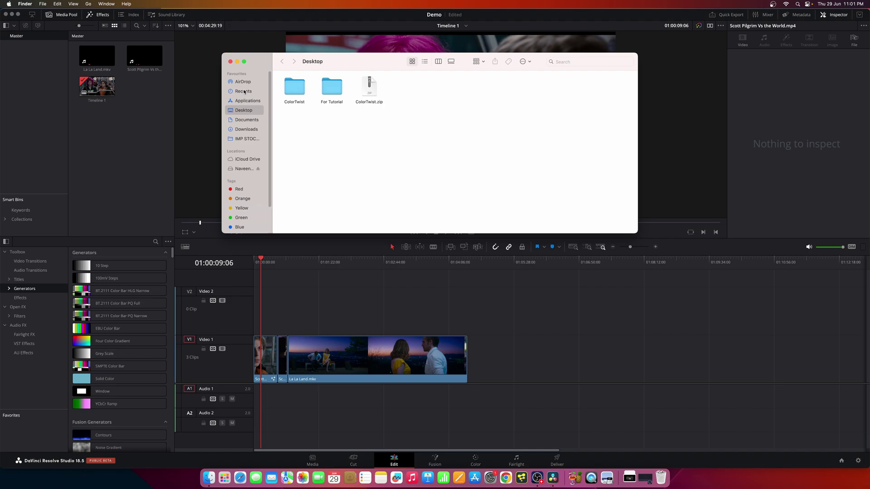
pyautogui.doubleClick(332, 89)
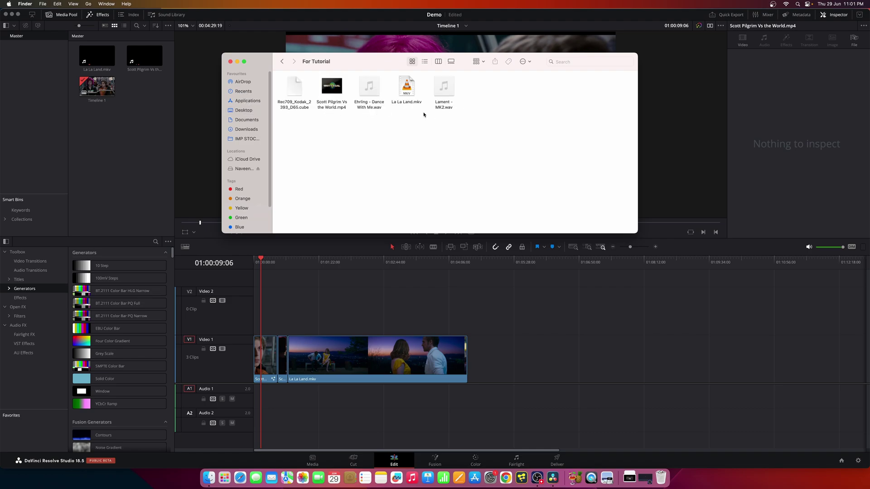
pyautogui.moveTo(368, 107); pyautogui.dragTo(254, 397)
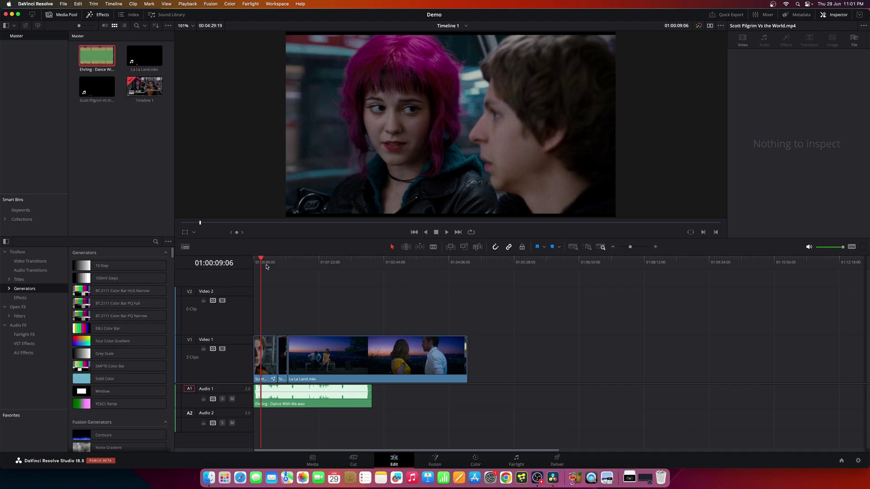
# Step: Play the timeline with the new music from the start, stop at 01:00:06:03, and go to Fusion
pyautogui.moveTo(266, 267); pyautogui.dragTo(249, 264)
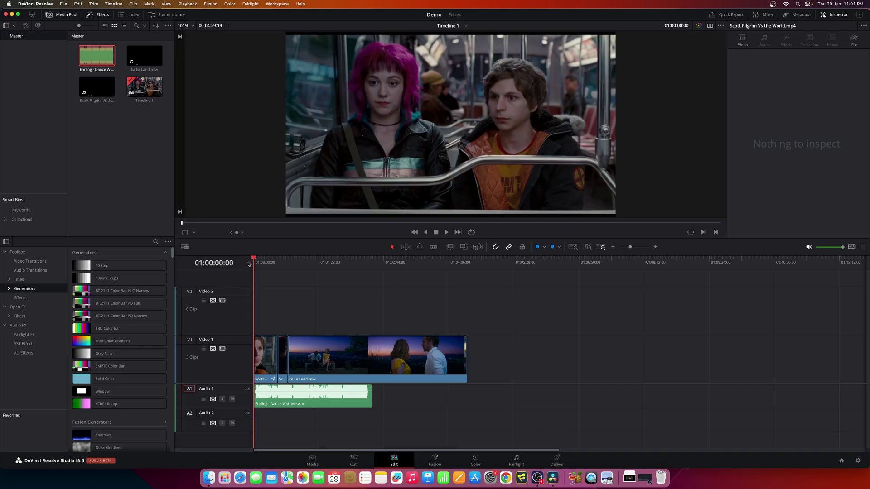
pyautogui.click(448, 233)
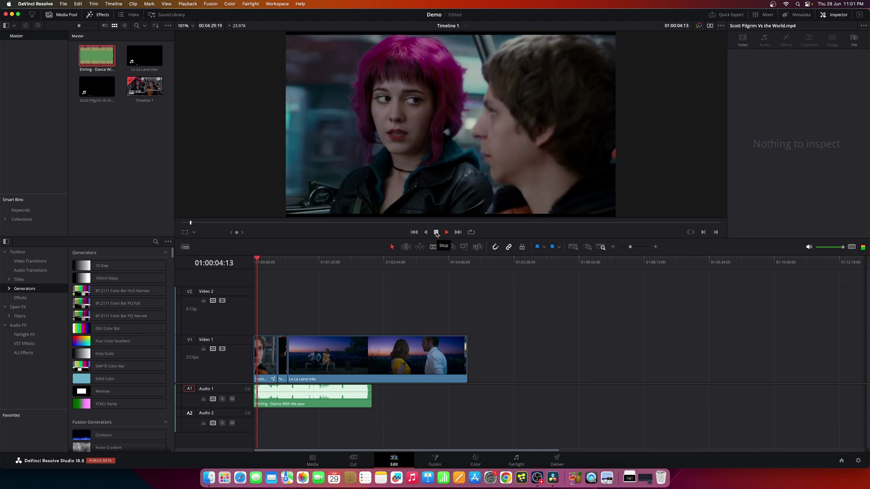
pyautogui.click(436, 233)
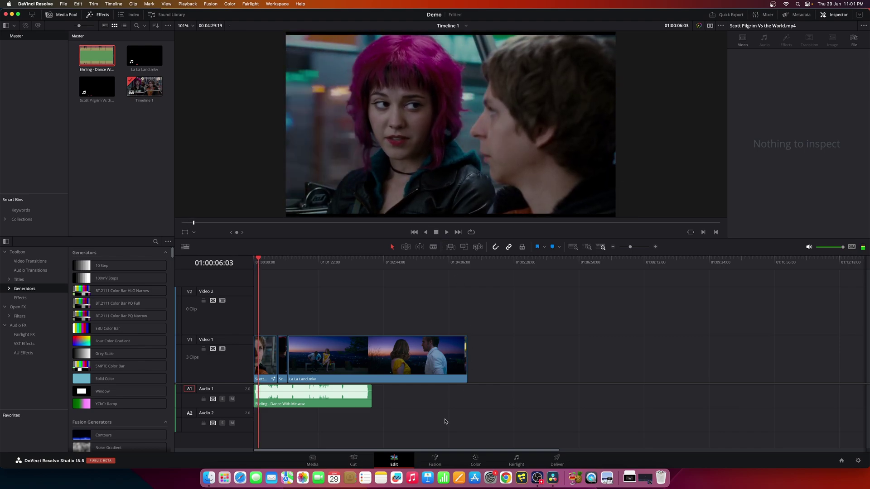
pyautogui.click(436, 461)
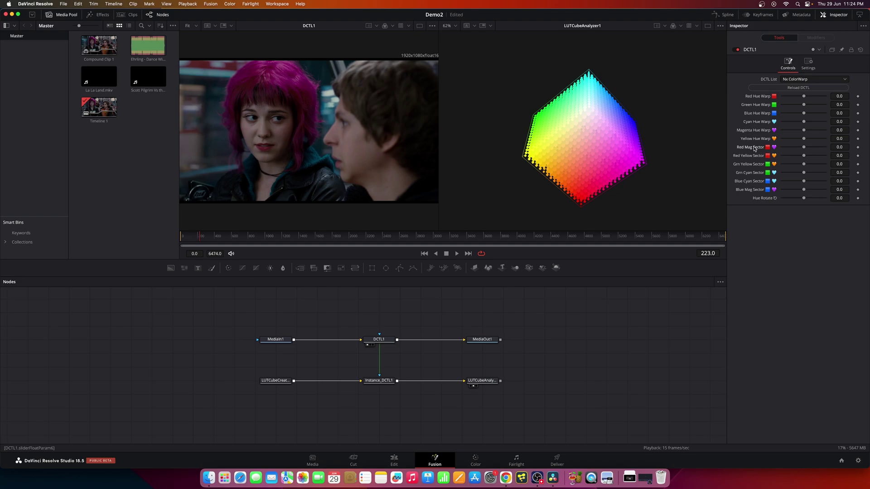
# Step: Drive DCTL1's Red Mag Sector with an Audio (WAV) modifier
pyautogui.rightClick(754, 149)
pyautogui.click(748, 150)
pyautogui.rightClick(754, 148)
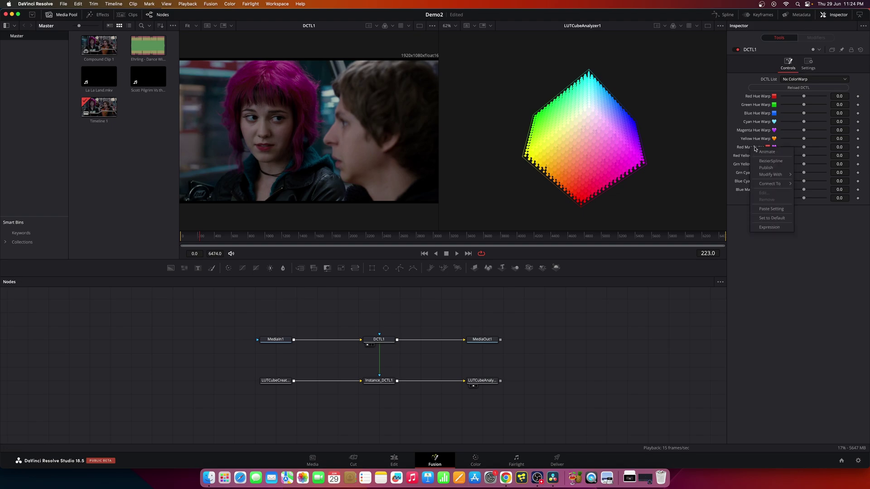
pyautogui.moveTo(775, 175)
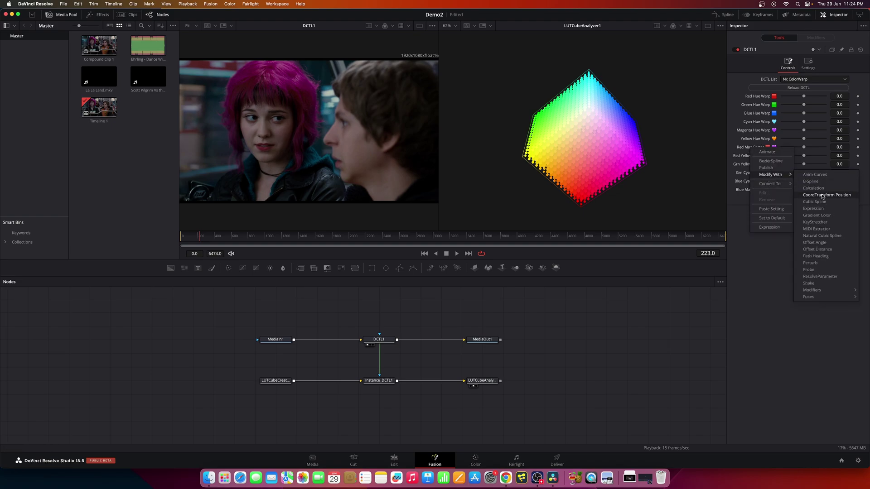
pyautogui.moveTo(821, 291)
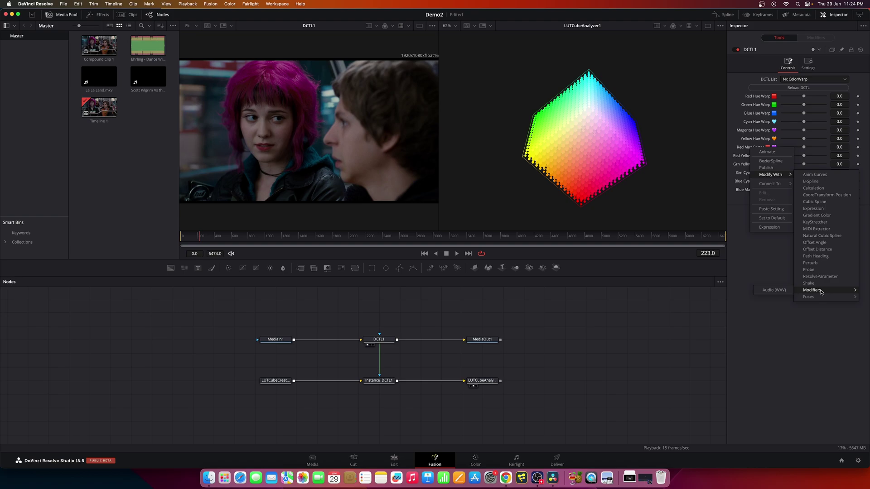
pyautogui.click(780, 291)
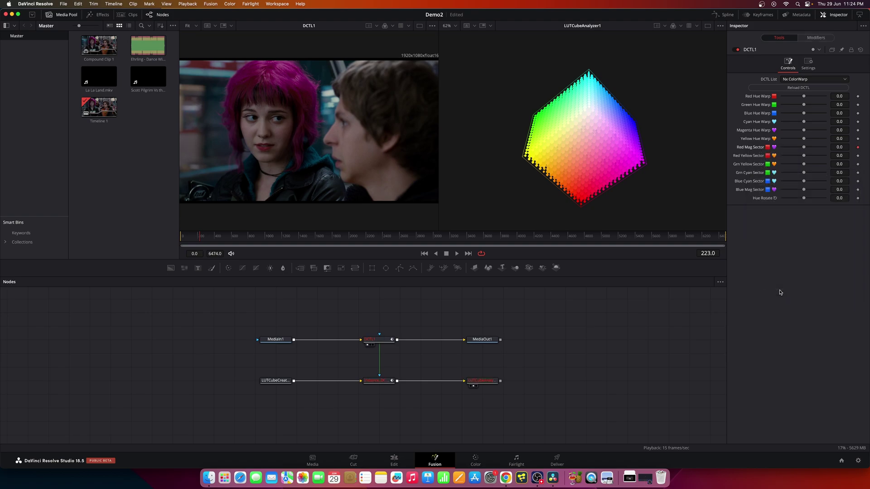
# Step: Load Ehrling - Dance With Me.wav into the AudioWAV1 modifier
pyautogui.click(817, 38)
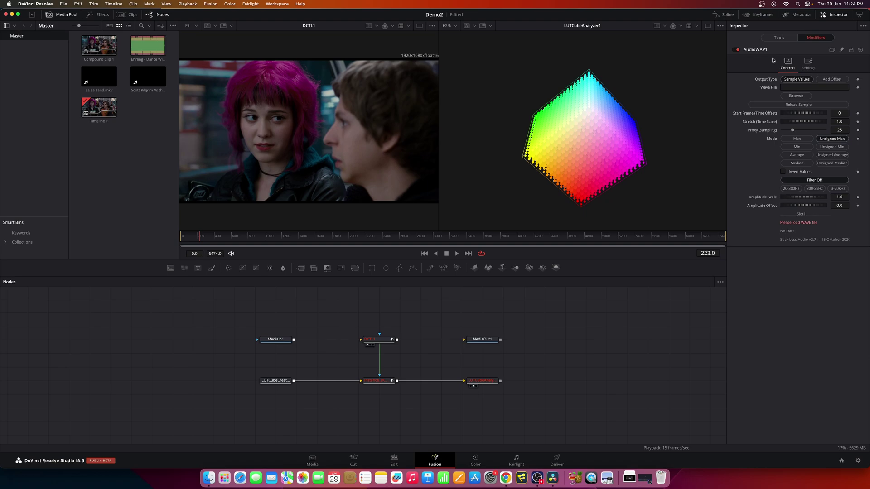
pyautogui.click(802, 97)
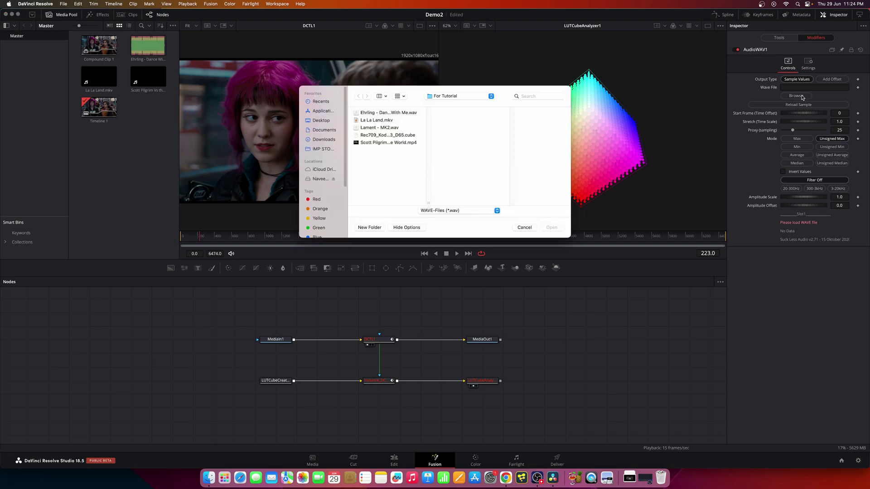
pyautogui.click(392, 113)
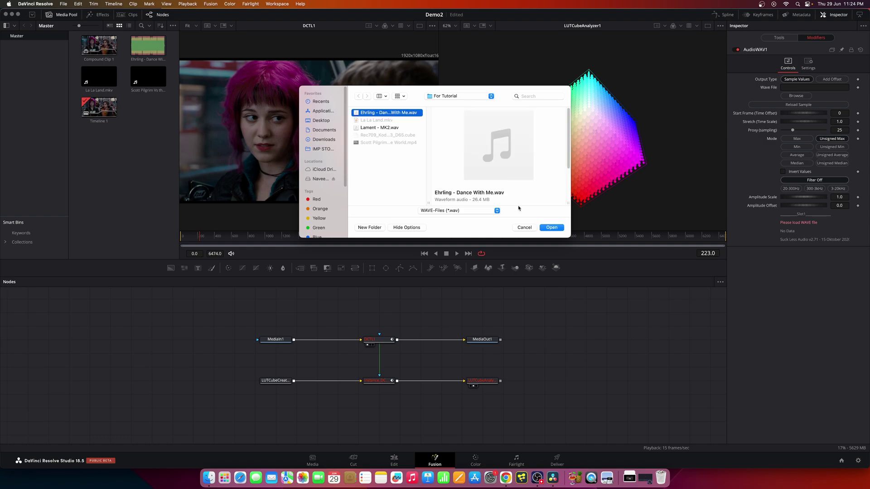
pyautogui.click(547, 229)
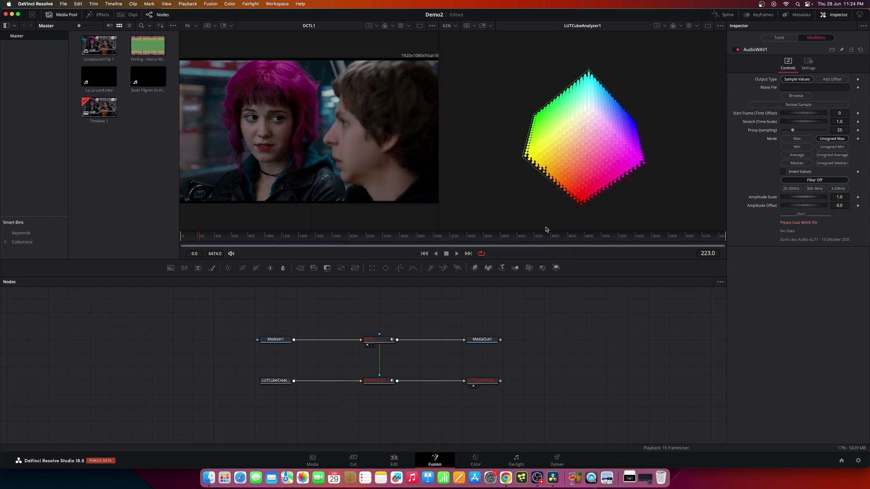
# Step: Return to the DCTL1 settings and start playback of the audio-driven colour-cube warp
pyautogui.click(780, 39)
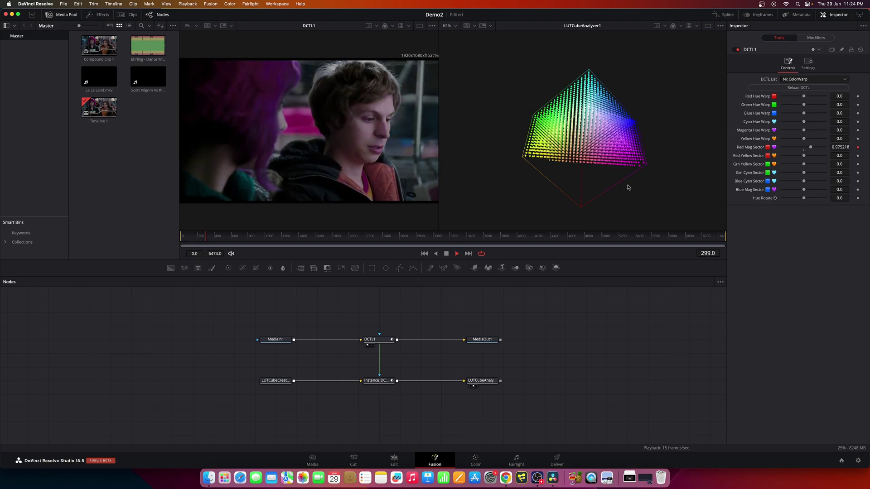
pyautogui.click(446, 254)
pyautogui.rightClick(601, 129)
pyautogui.moveTo(626, 131)
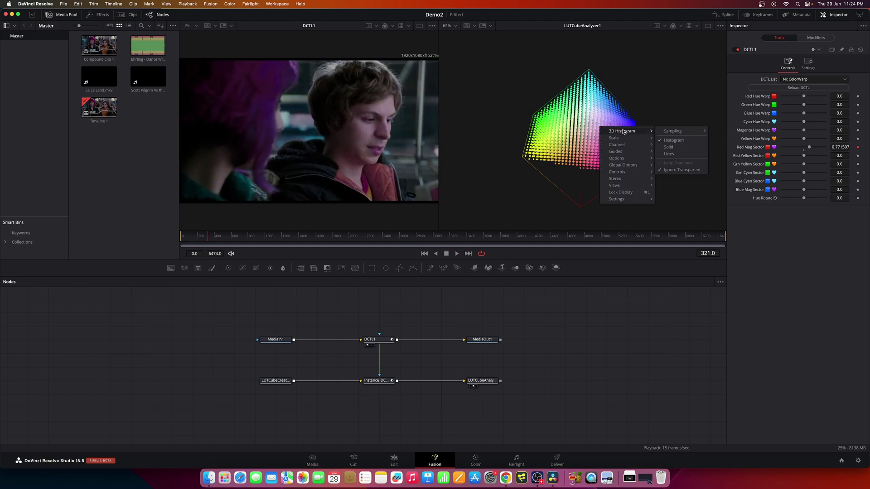
pyautogui.moveTo(680, 131)
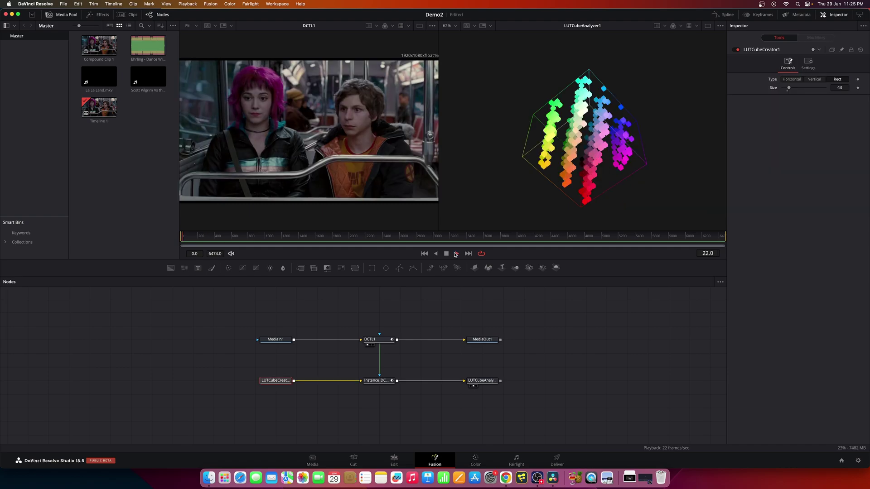
pyautogui.click(457, 254)
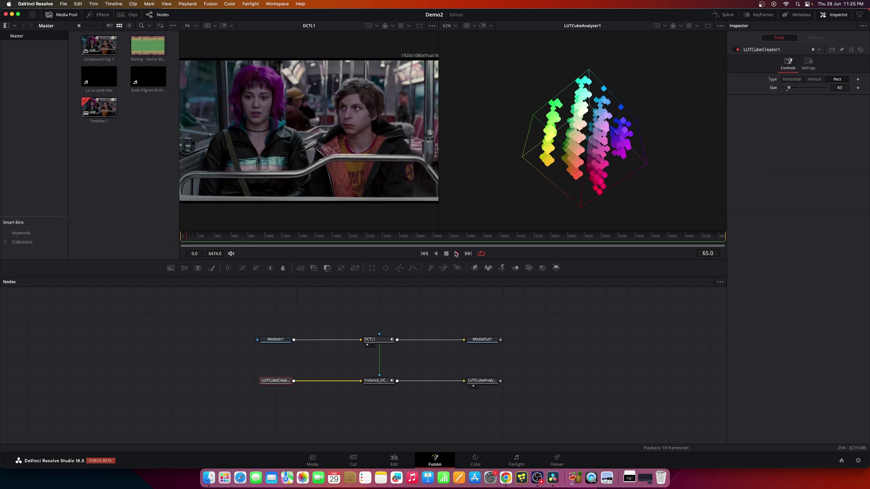
# Step: Rotate the 3D histogram cube while it plays, stop at frame 387, and select DCTL1
pyautogui.moveTo(628, 142); pyautogui.dragTo(520, 155)
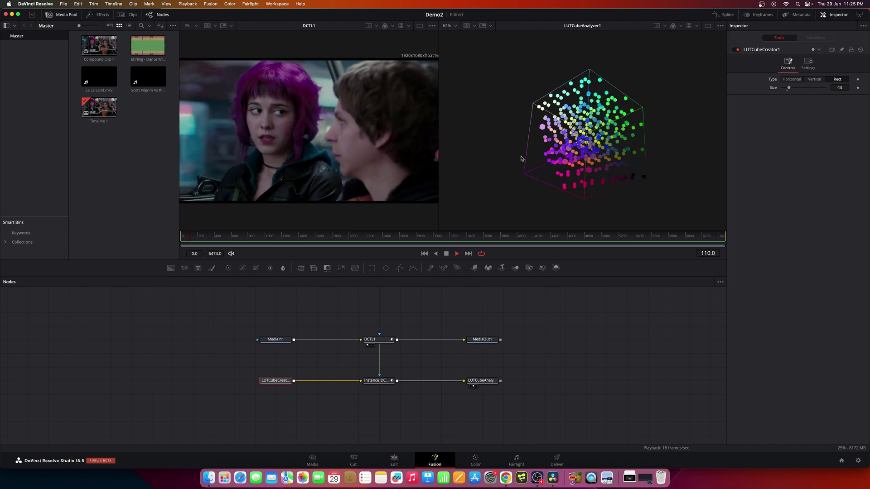
pyautogui.rightClick(518, 172)
pyautogui.click(665, 138)
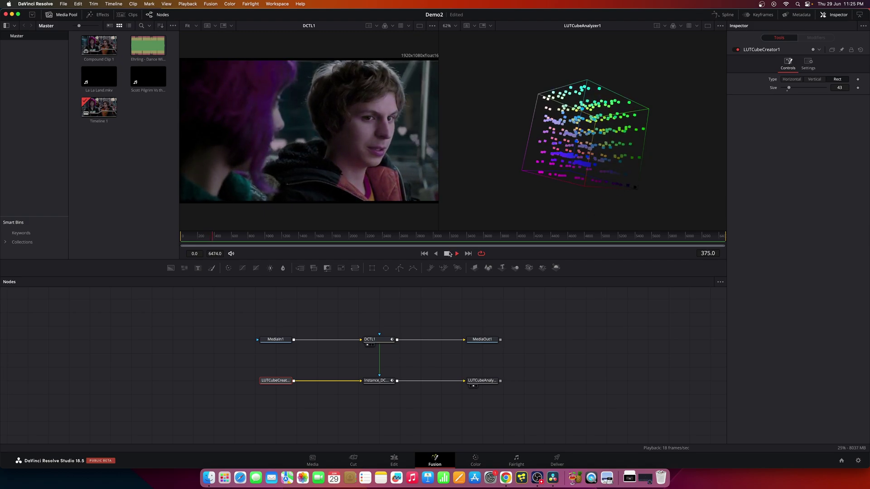
pyautogui.press('space')
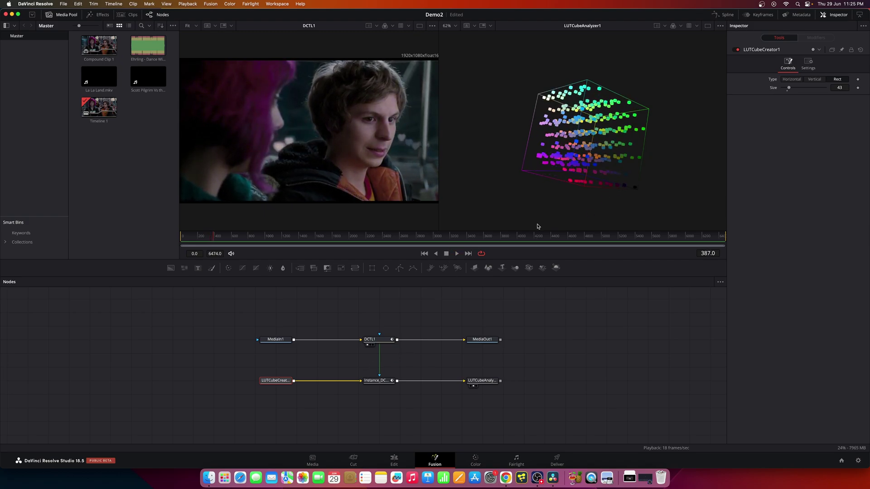
pyautogui.moveTo(540, 187); pyautogui.dragTo(636, 188)
pyautogui.rightClick(638, 188)
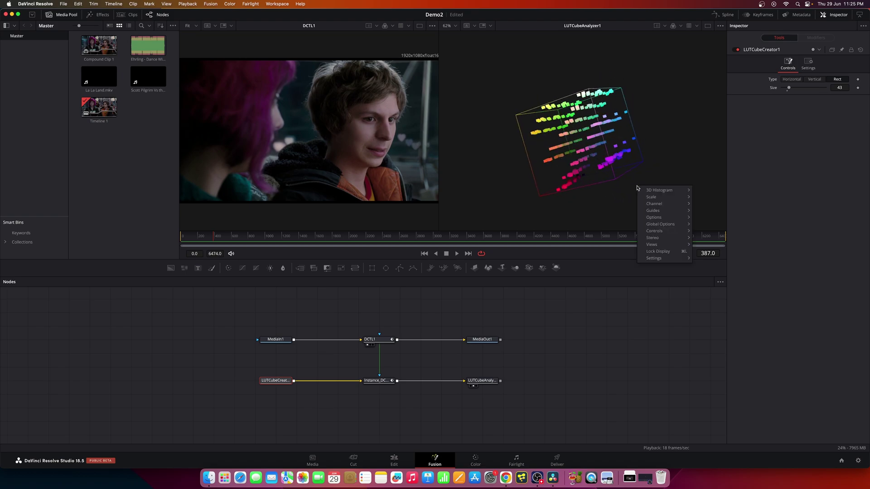
pyautogui.click(580, 200)
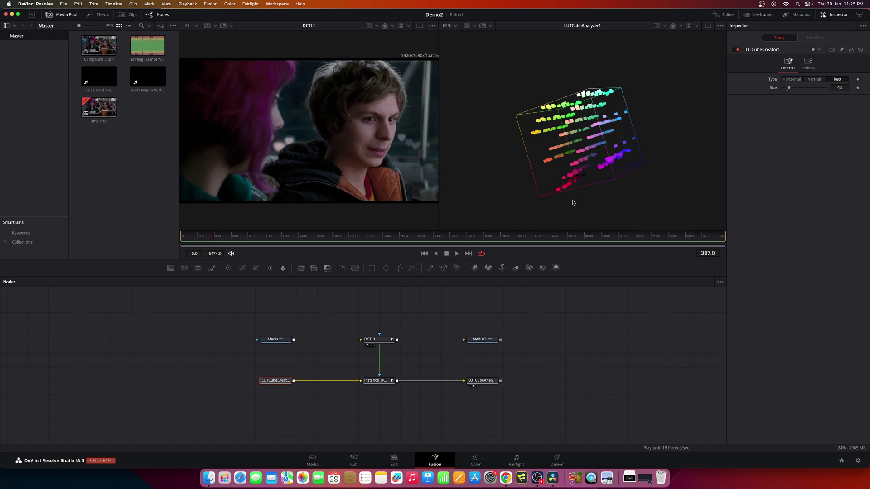
pyautogui.click(375, 339)
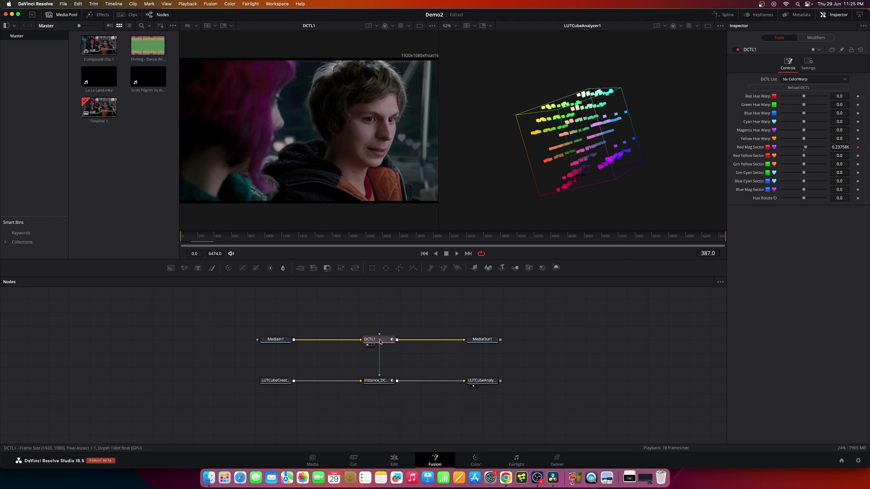
# Step: Switch the DCTL effect to Nx Saturation and replay the comp from frame 0
pyautogui.click(809, 79)
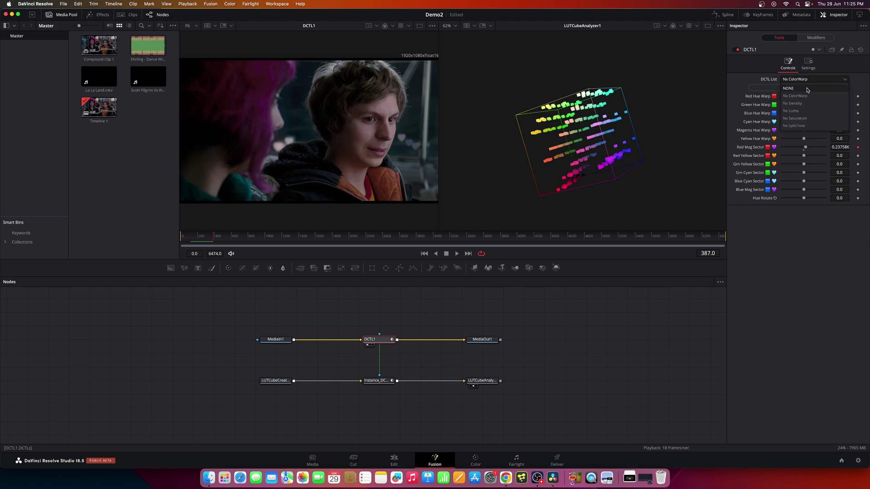
pyautogui.click(807, 118)
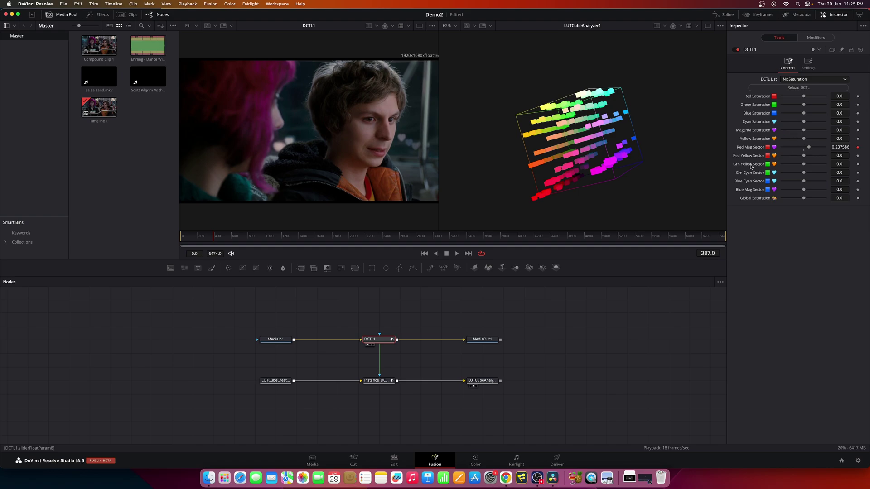
pyautogui.click(425, 254)
pyautogui.click(457, 253)
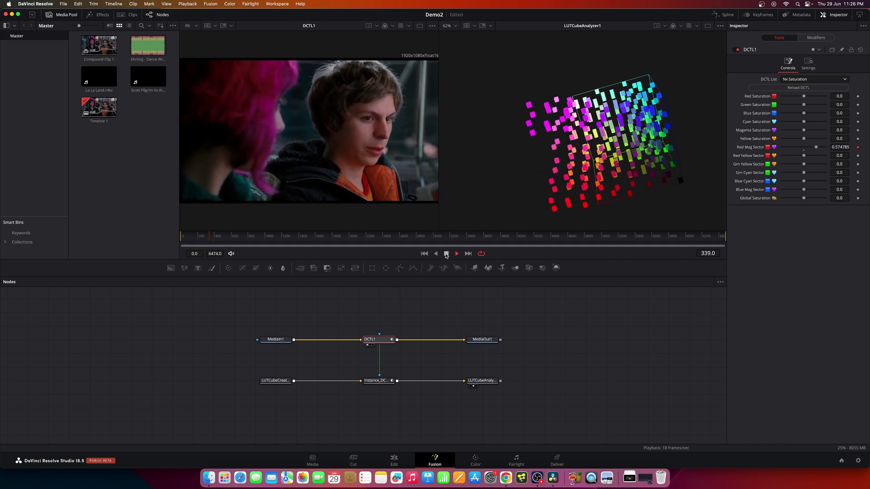
# Step: Set AudioWAV1 to Unsigned Max mode with the 300-3kHz filter, then play it back
pyautogui.click(446, 254)
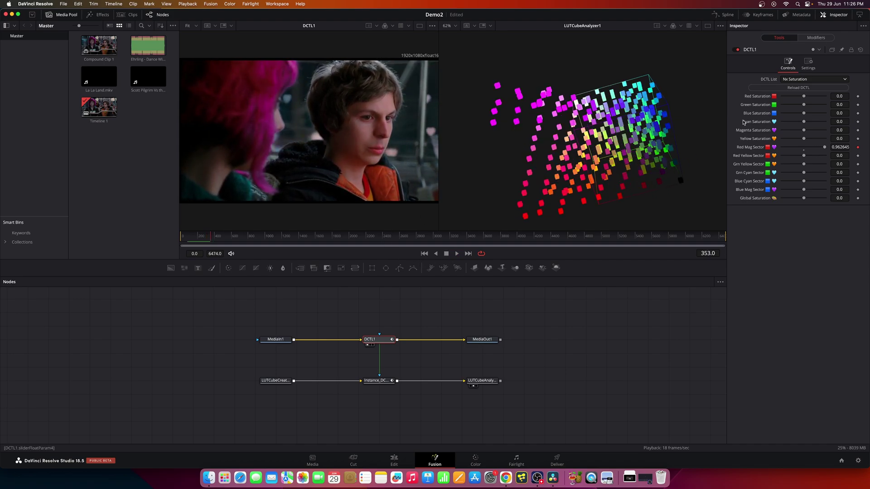
pyautogui.click(815, 39)
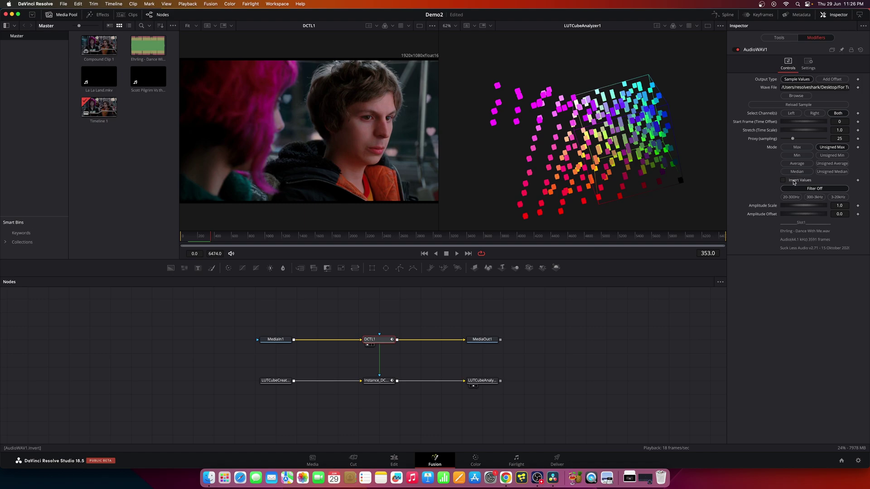
pyautogui.click(800, 149)
pyautogui.click(798, 164)
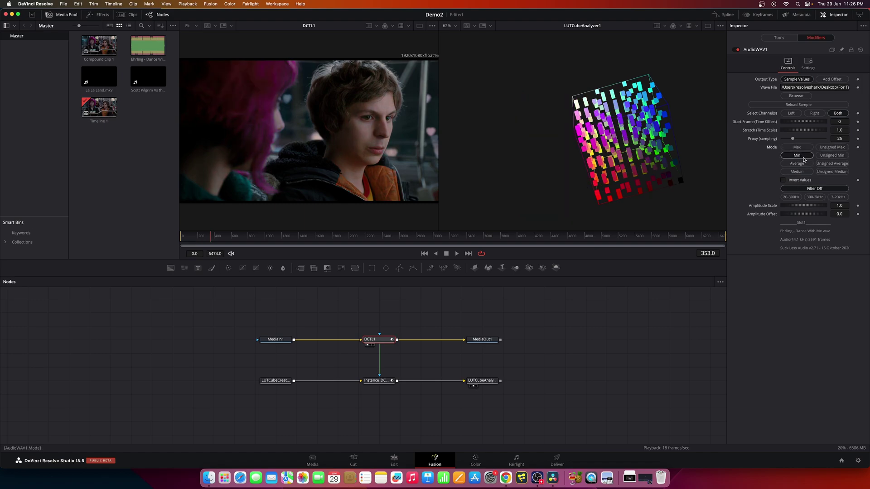
pyautogui.click(828, 148)
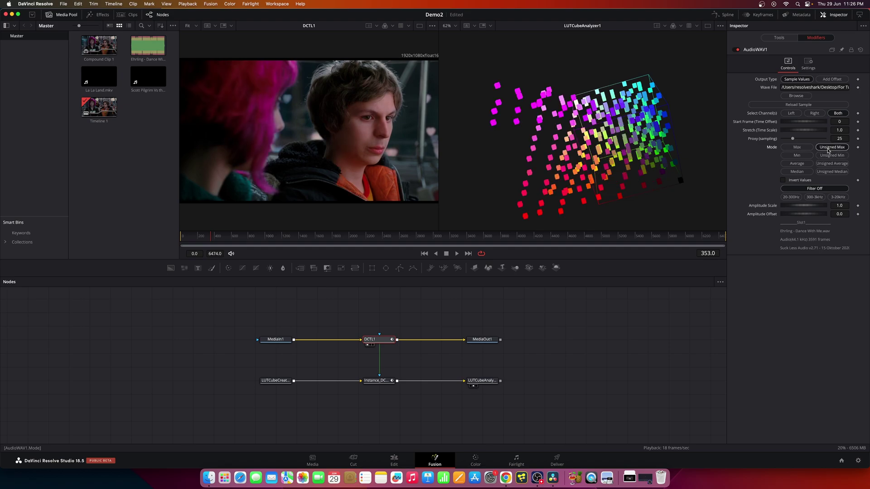
pyautogui.click(815, 197)
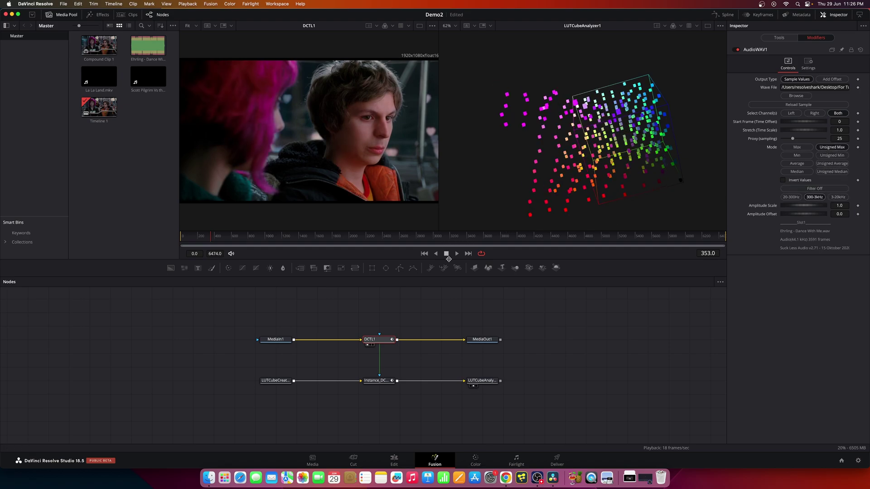
pyautogui.click(457, 255)
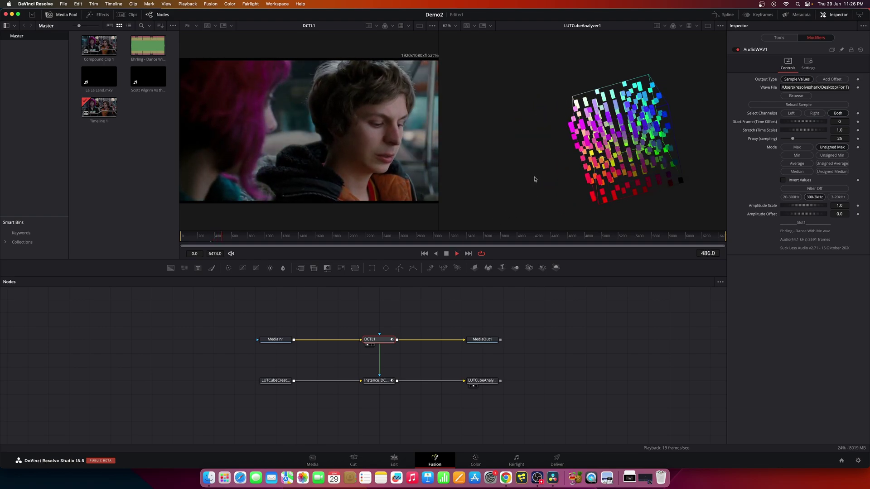
# Step: Restart playback from the beginning of the clip while it keeps playing
pyautogui.click(424, 254)
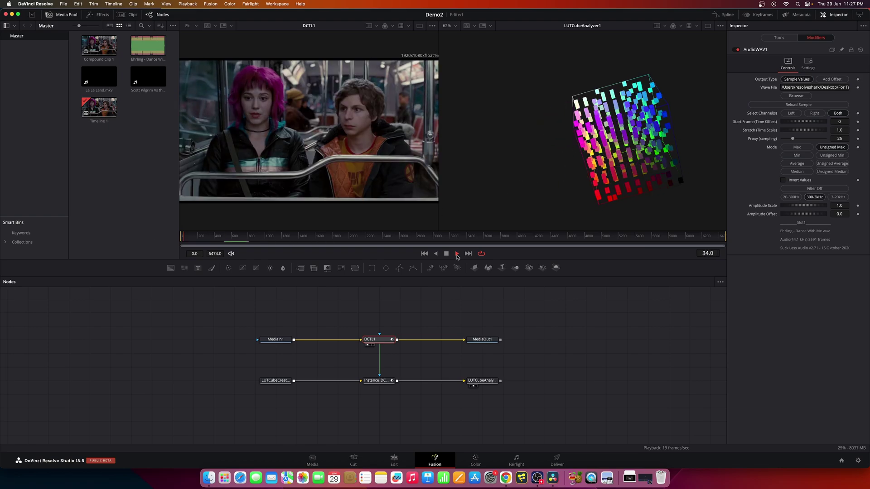